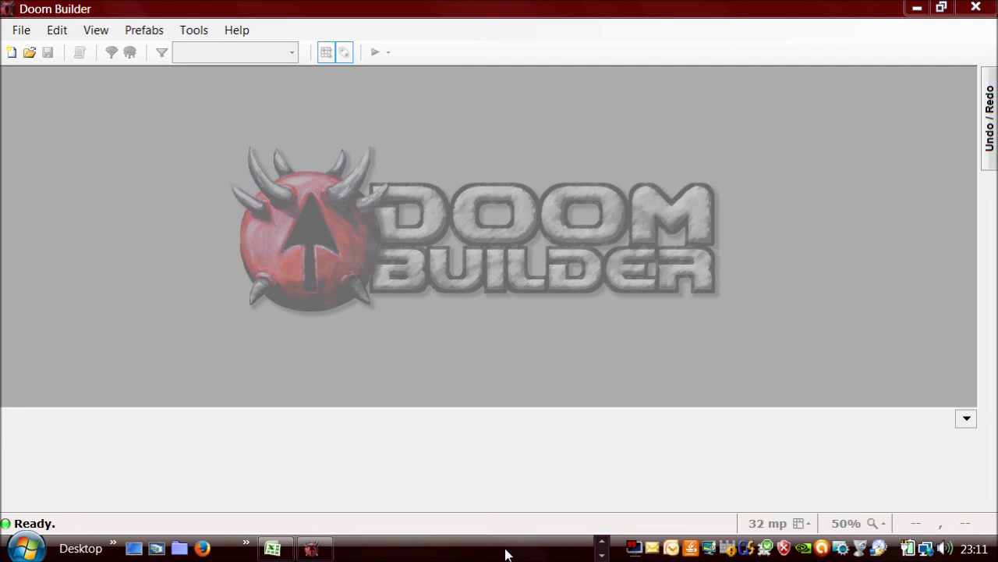
# Create a new MAP01 map with the ZDoom (Doom in Hexen format) game configuration
pyautogui.click(17, 30)
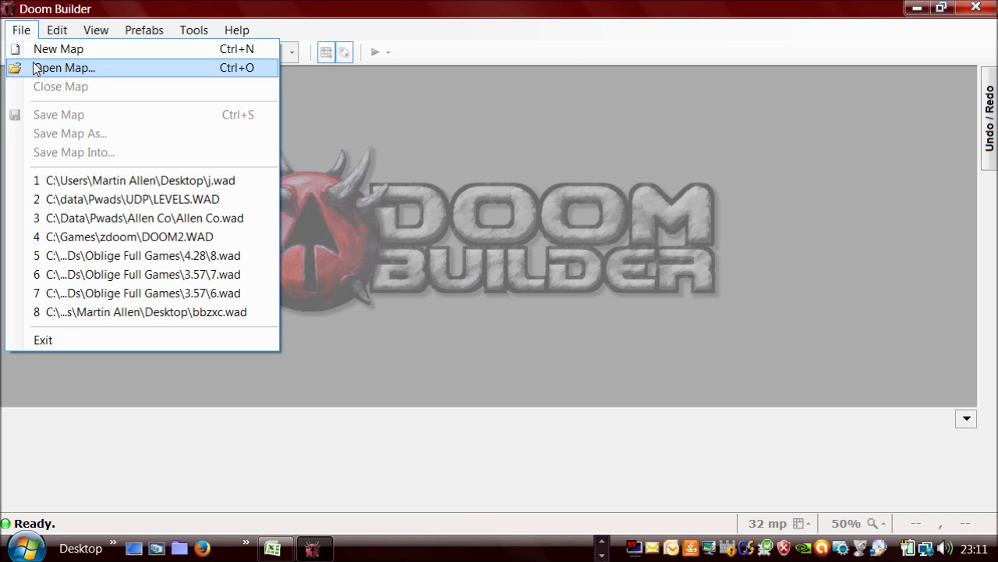
pyautogui.click(35, 50)
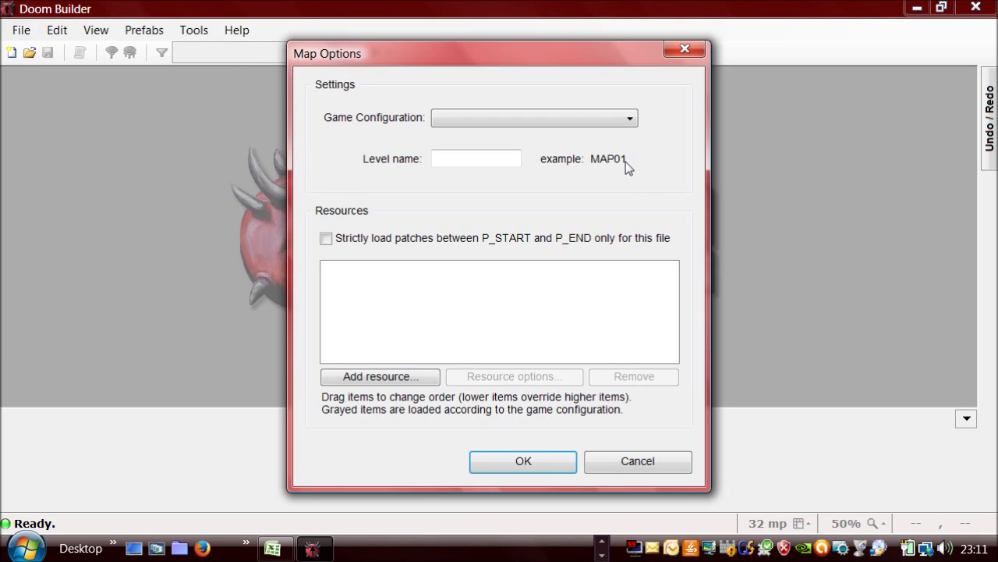
pyautogui.click(628, 117)
pyautogui.scroll(-3, 633, 174)
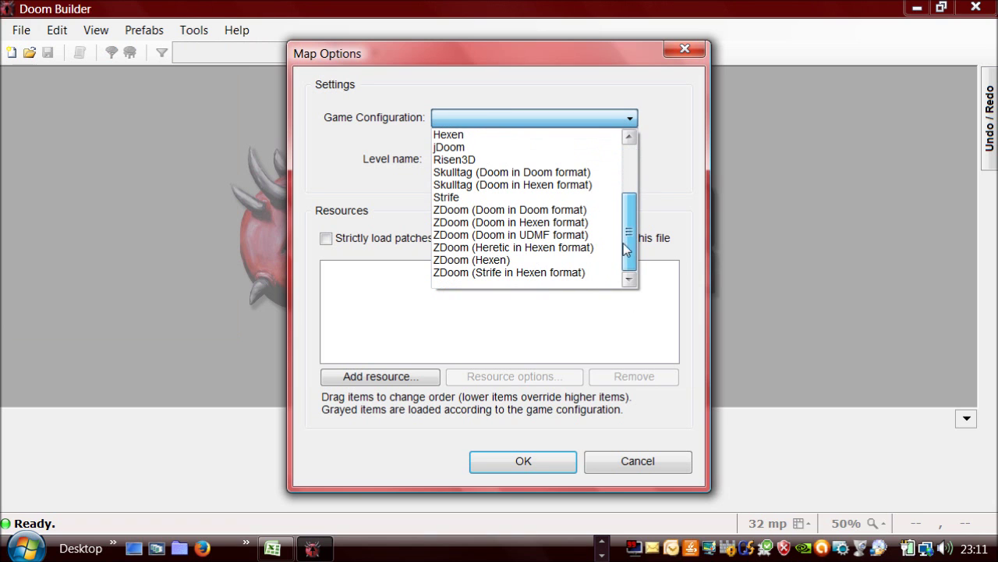
pyautogui.click(557, 223)
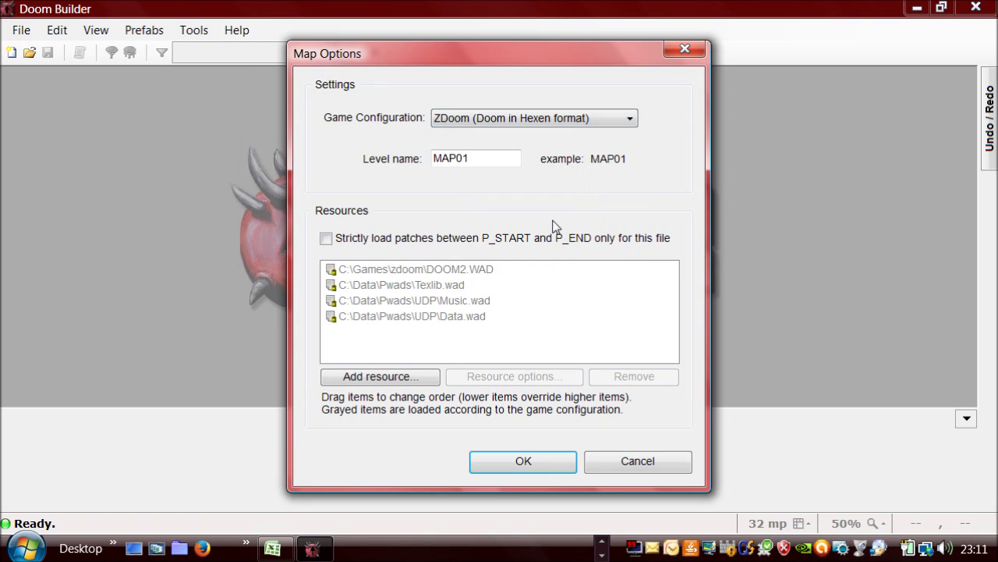
pyautogui.click(536, 461)
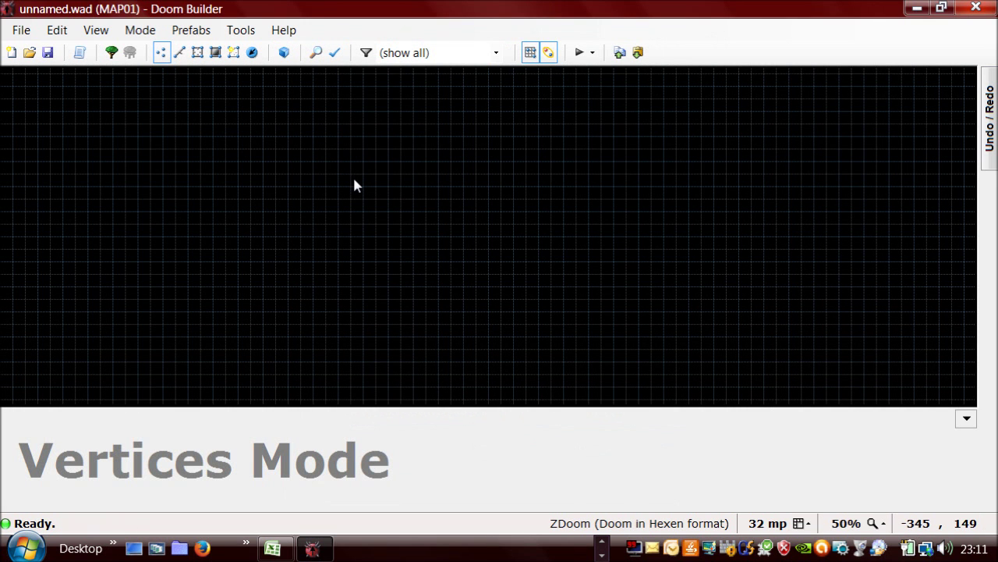
# Set the grid to 16 units and draw the first room, about 448 by 496 units
pyautogui.press('[')
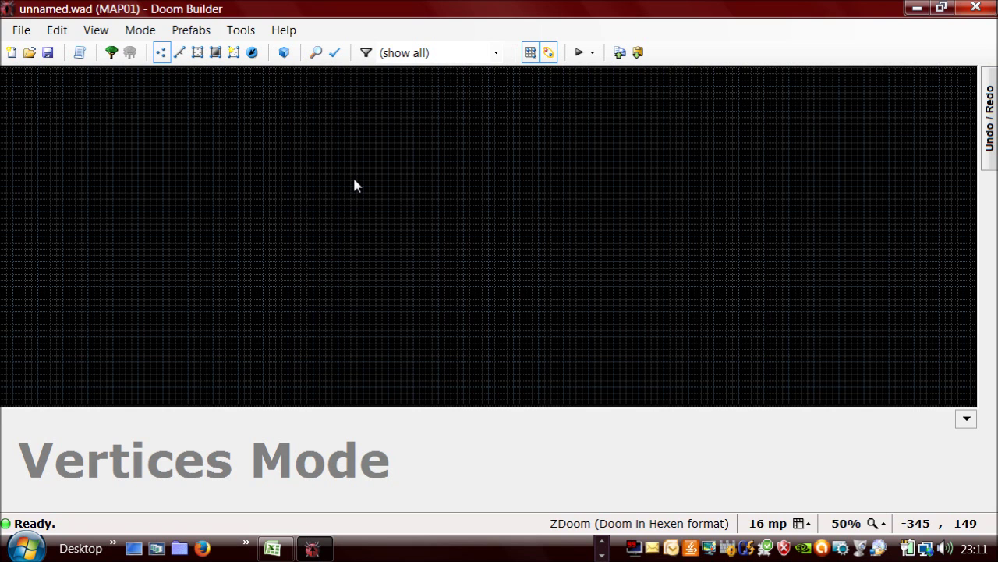
pyautogui.click(198, 52)
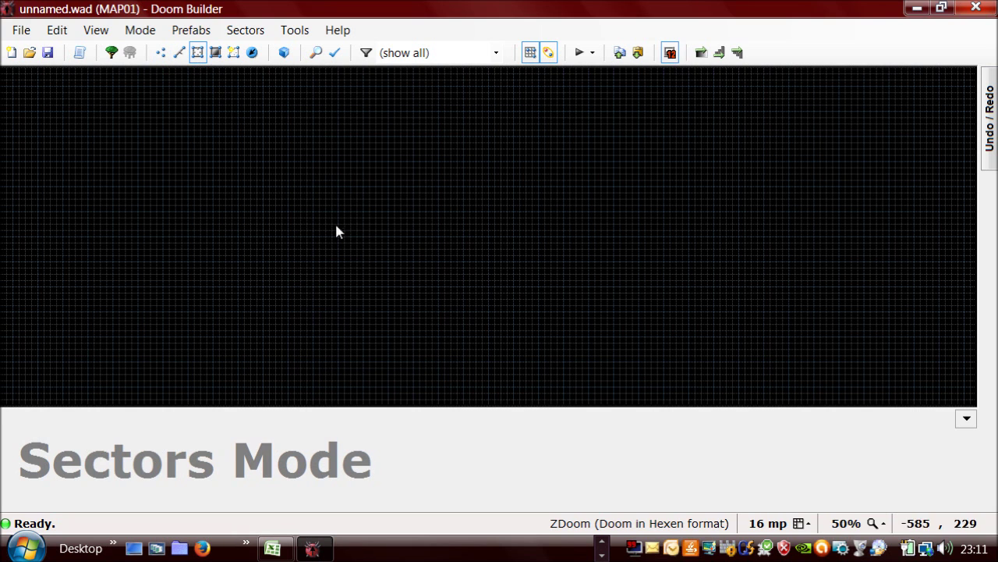
pyautogui.press('d')
pyautogui.click(289, 136)
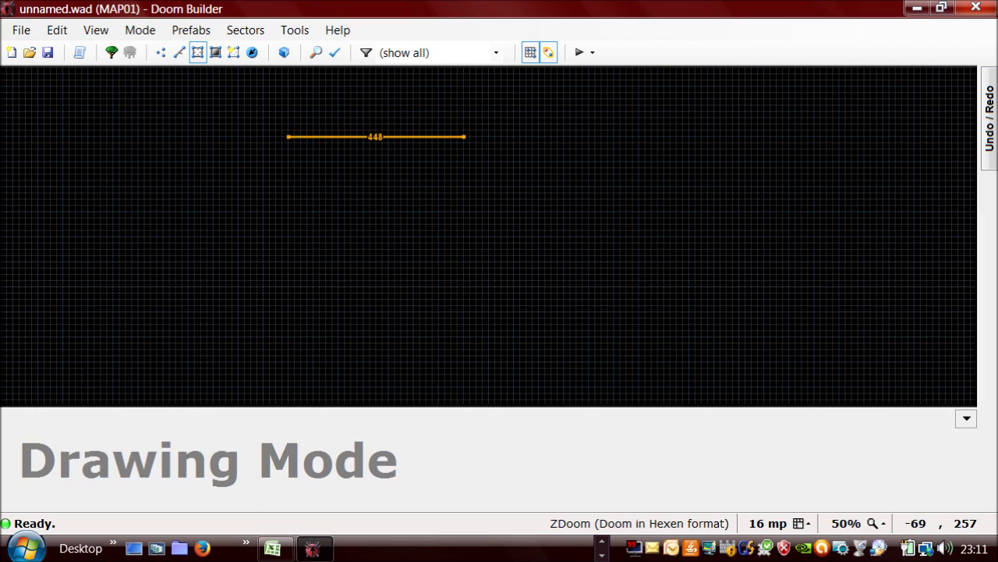
pyautogui.click(464, 137)
pyautogui.click(458, 330)
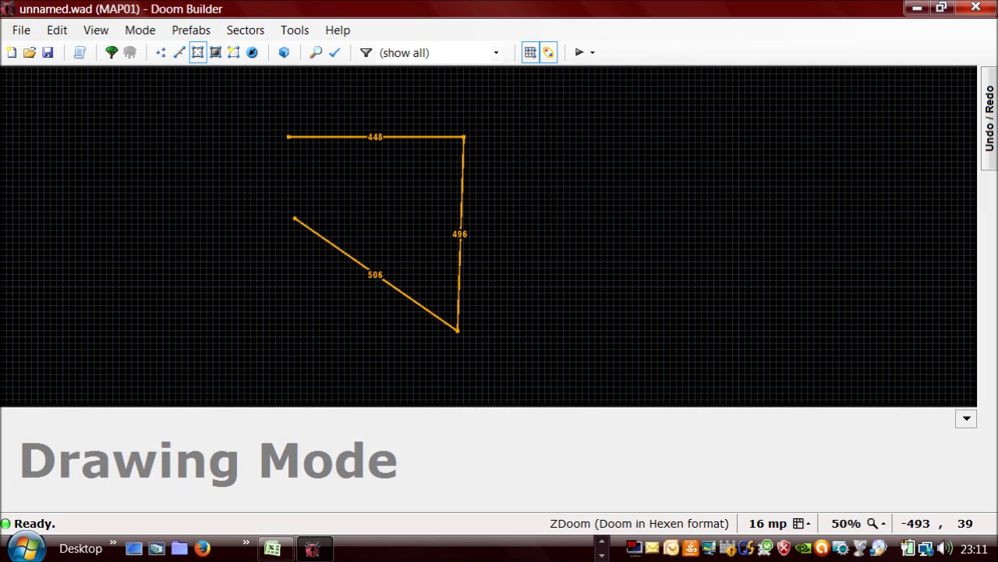
pyautogui.click(289, 330)
pyautogui.click(289, 137)
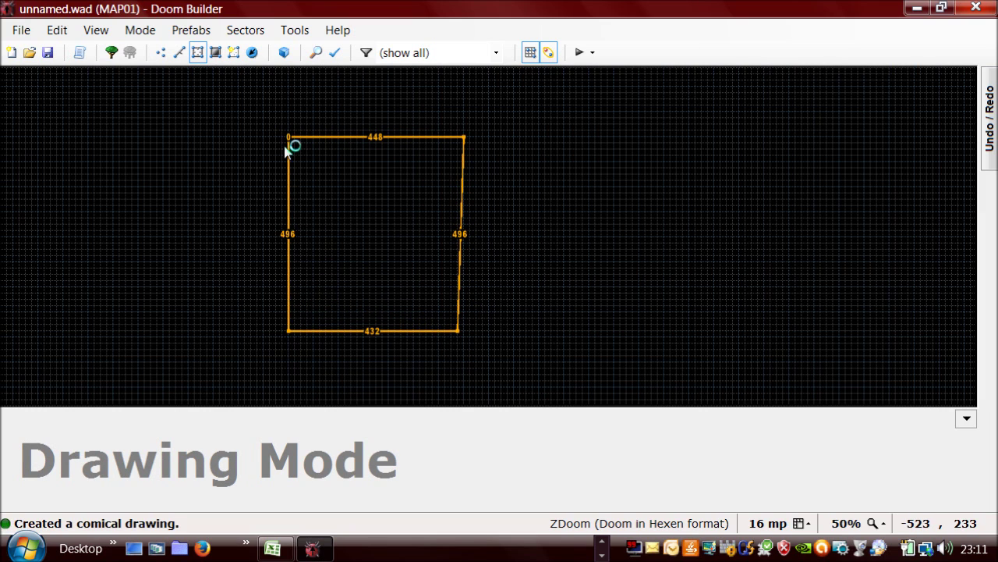
# Draw a second room, about 400 by 512 units, to the right with a gap
pyautogui.press('d')
pyautogui.click(520, 136)
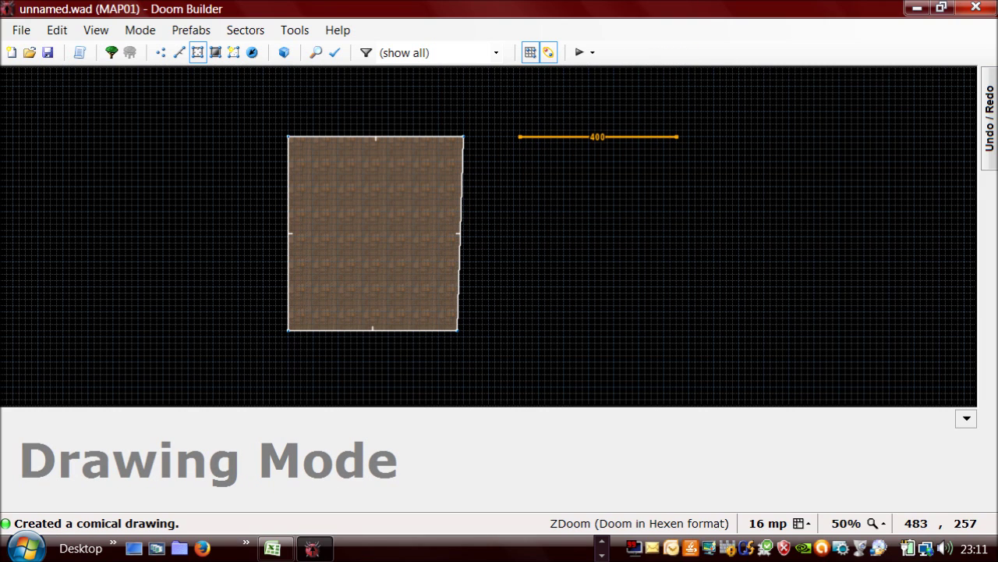
pyautogui.click(677, 136)
pyautogui.click(677, 337)
pyautogui.click(532, 337)
pyautogui.click(520, 137)
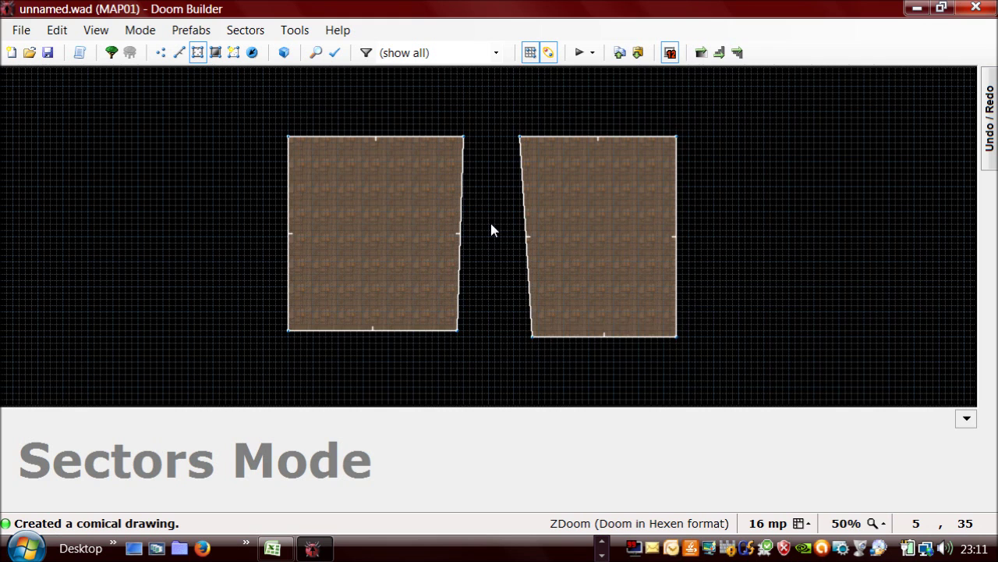
# Draw a small sector in the gap between the two rooms
pyautogui.scroll(4, 491, 229)
pyautogui.scroll(-1, 492, 229)
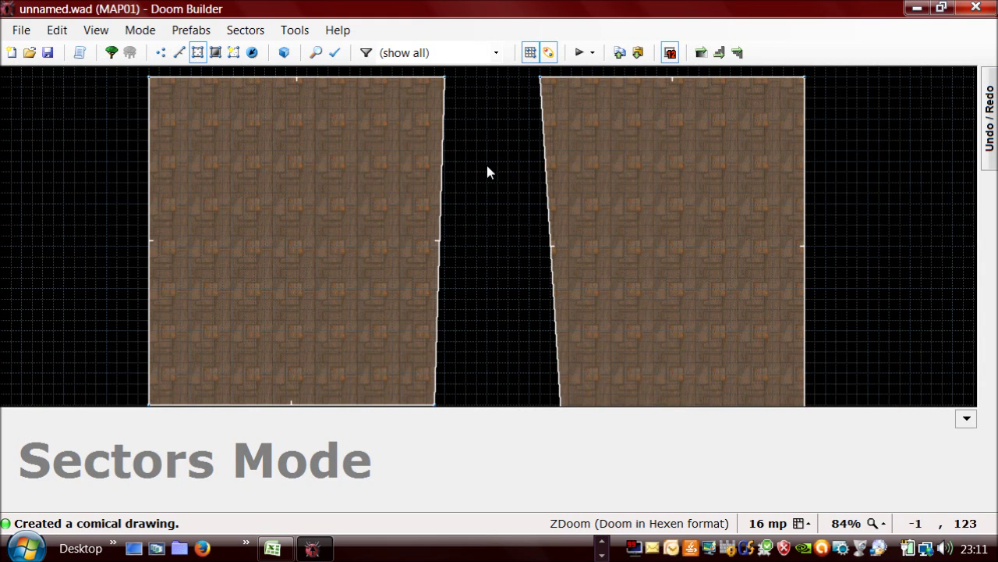
pyautogui.press('d')
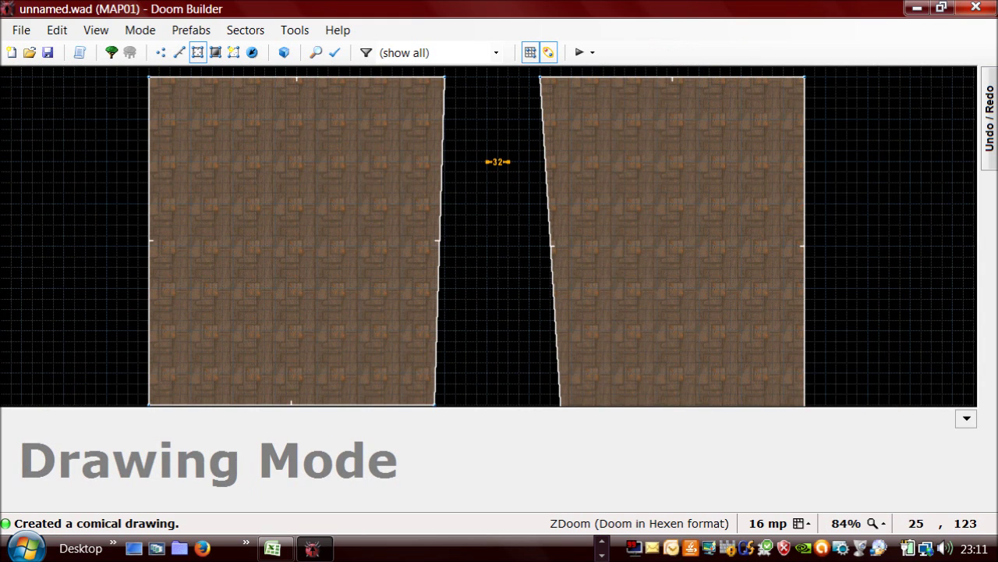
pyautogui.click(498, 161)
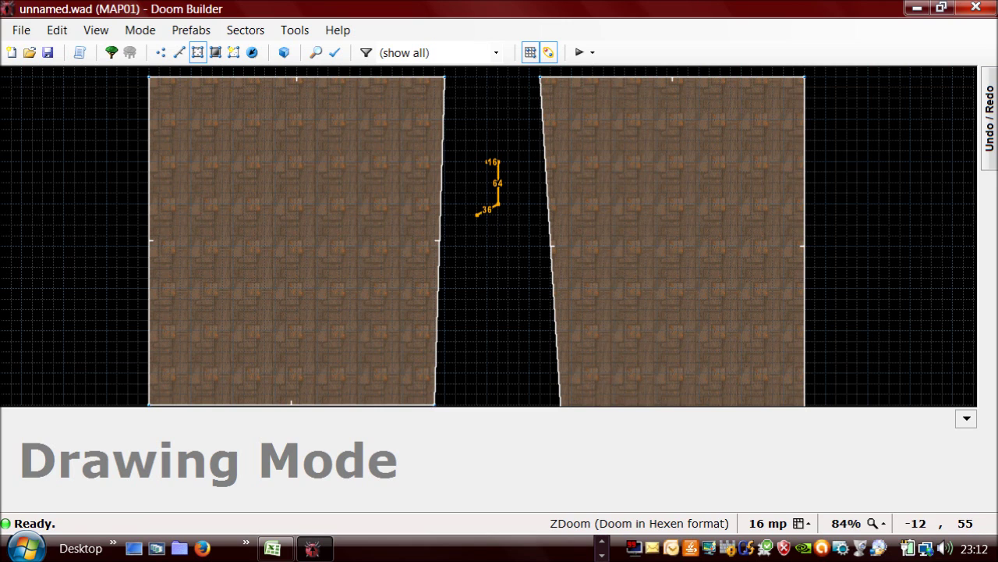
pyautogui.click(476, 205)
pyautogui.click(487, 161)
pyautogui.click(497, 161)
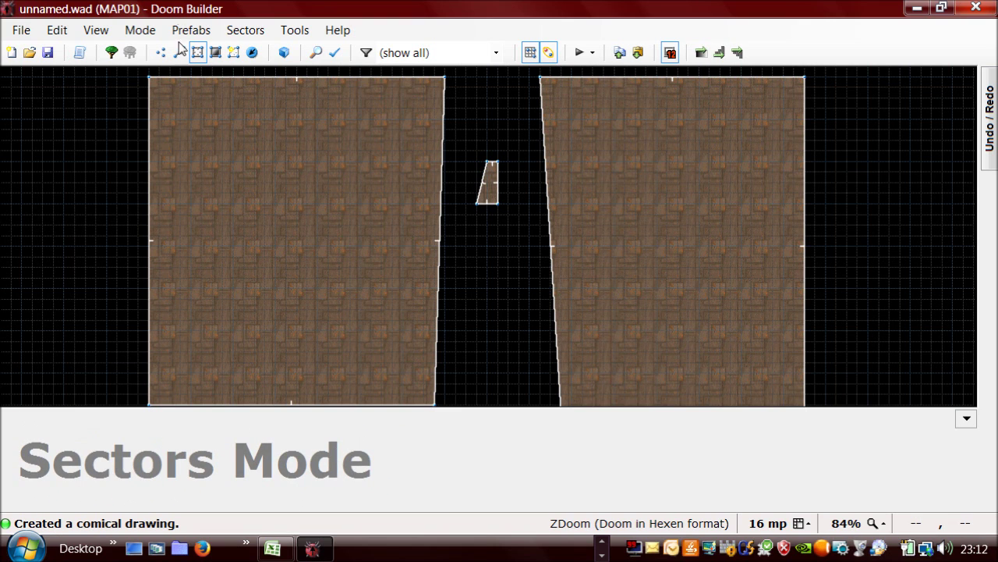
# Reposition the small sector's vertices so it sits against the left room's wall
pyautogui.press('v')
pyautogui.moveTo(496, 135); pyautogui.dragTo(464, 241)
pyautogui.moveTo(477, 202); pyautogui.dragTo(453, 208)
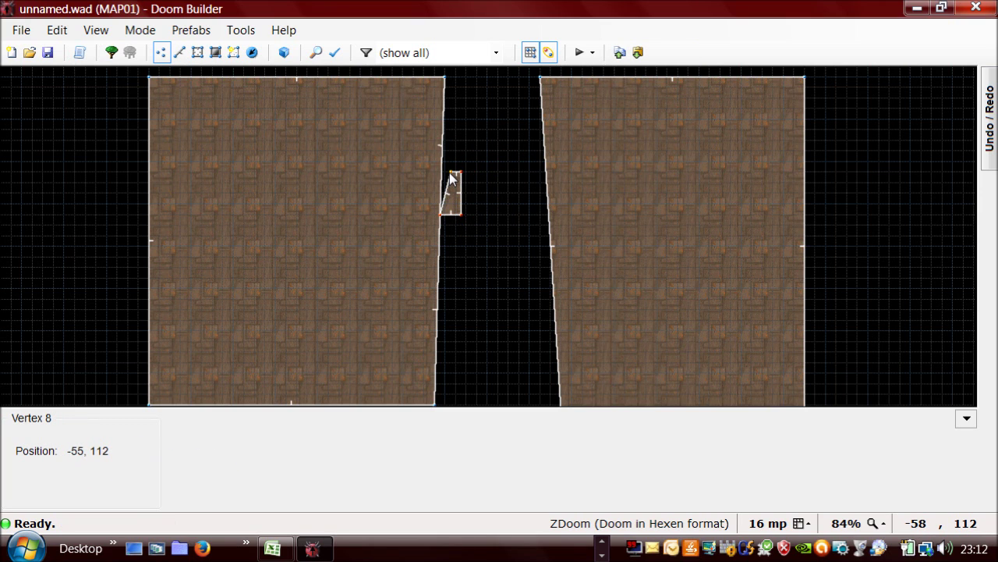
pyautogui.moveTo(455, 178)
pyautogui.mouseDown()
pyautogui.moveTo(447, 174)
pyautogui.moveTo(458, 175)
pyautogui.mouseUp()
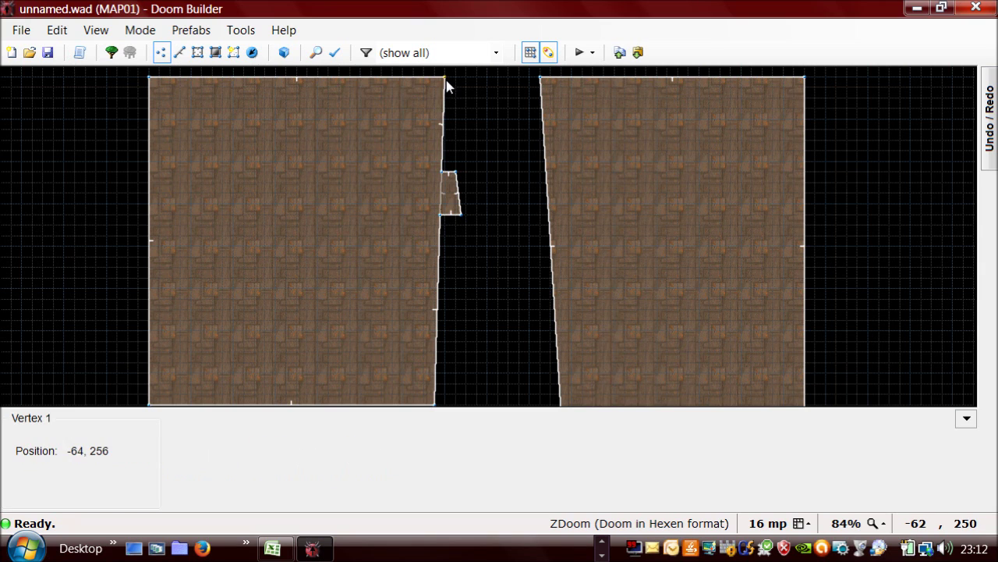
pyautogui.moveTo(445, 77)
pyautogui.mouseDown()
pyautogui.moveTo(431, 79)
pyautogui.moveTo(445, 77)
pyautogui.mouseUp()
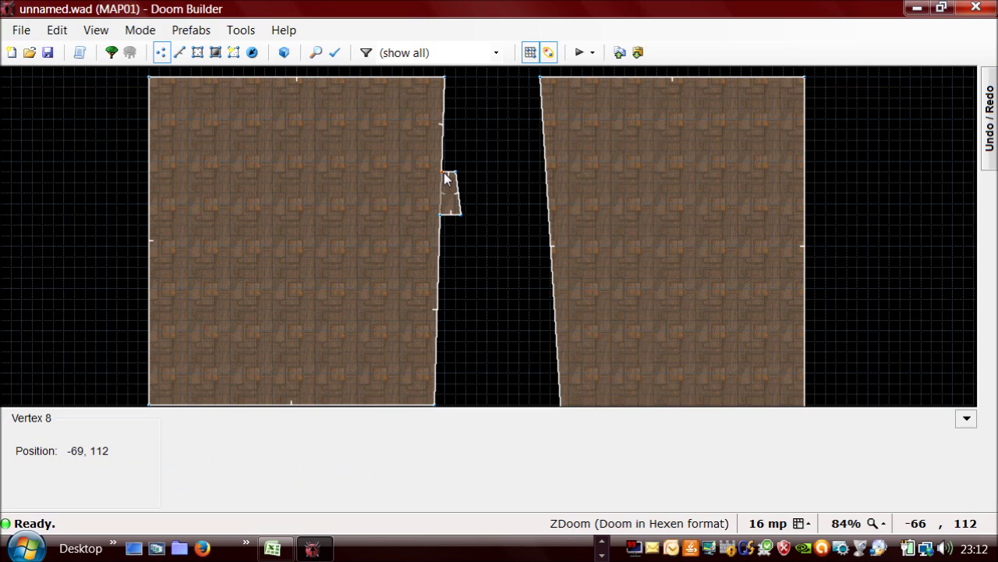
pyautogui.moveTo(446, 178); pyautogui.dragTo(464, 139)
pyautogui.scroll(1, 463, 141)
pyautogui.moveTo(463, 232); pyautogui.dragTo(442, 193)
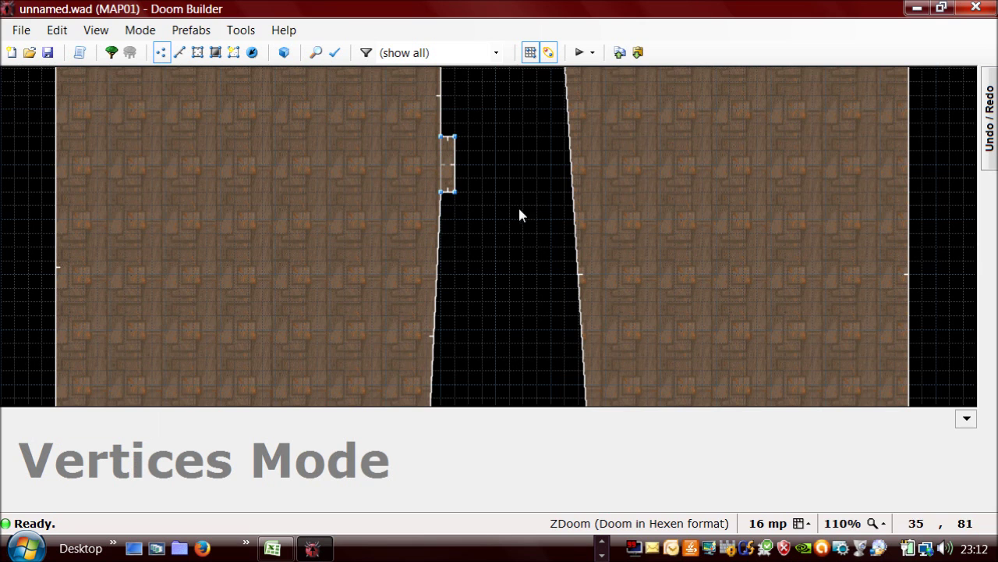
# Drag the right room's bottom-left and top-left corners over to meet the small sector
pyautogui.scroll(-3, 567, 295)
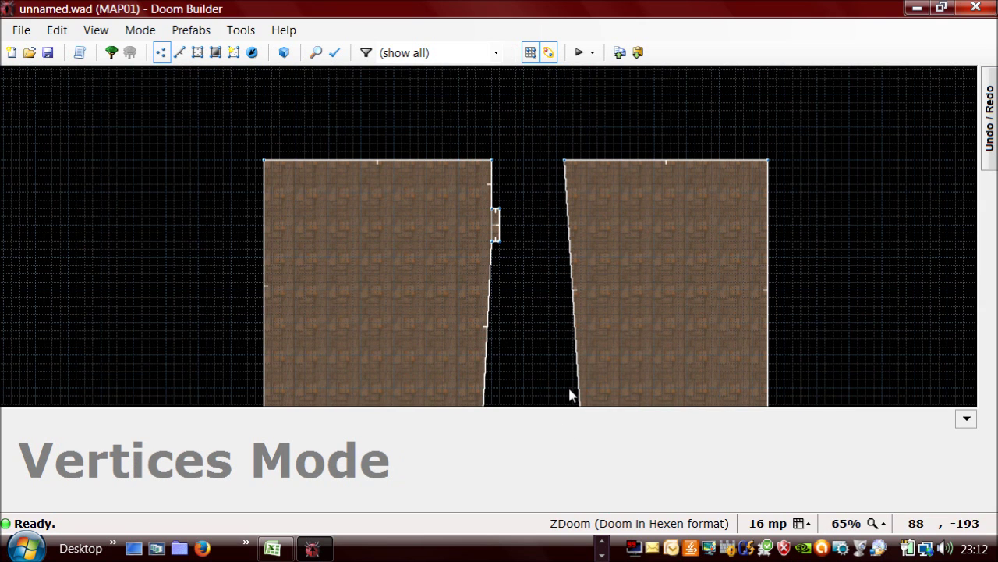
pyautogui.press('Up')
pyautogui.moveTo(582, 341); pyautogui.dragTo(508, 334)
pyautogui.moveTo(564, 82); pyautogui.dragTo(491, 145)
pyautogui.scroll(5, 510, 164)
pyautogui.scroll(-5, 499, 220)
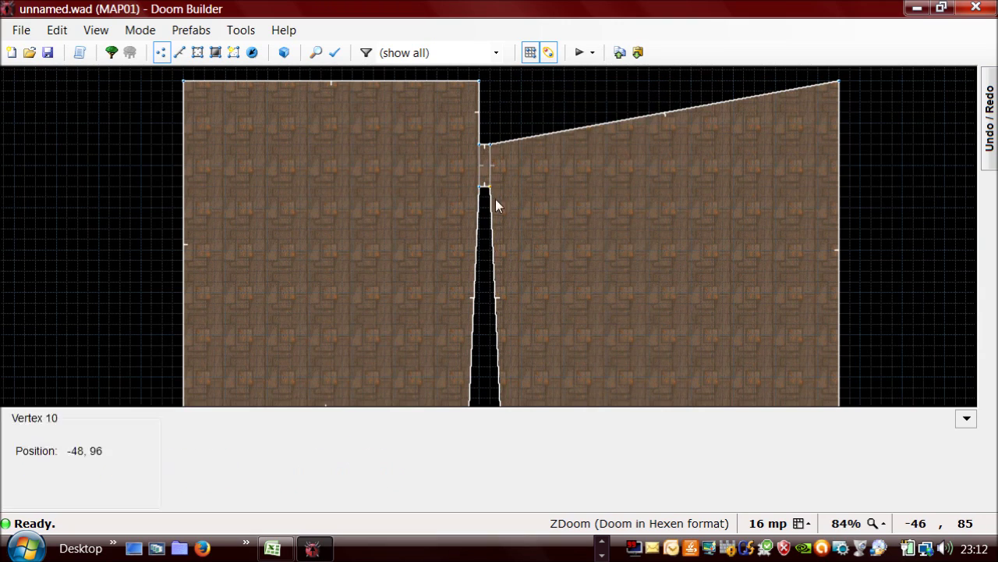
# Draw a 16 by 128 unit sector in the lower gap between the rooms
pyautogui.scroll(-3, 526, 257)
pyautogui.scroll(2, 520, 366)
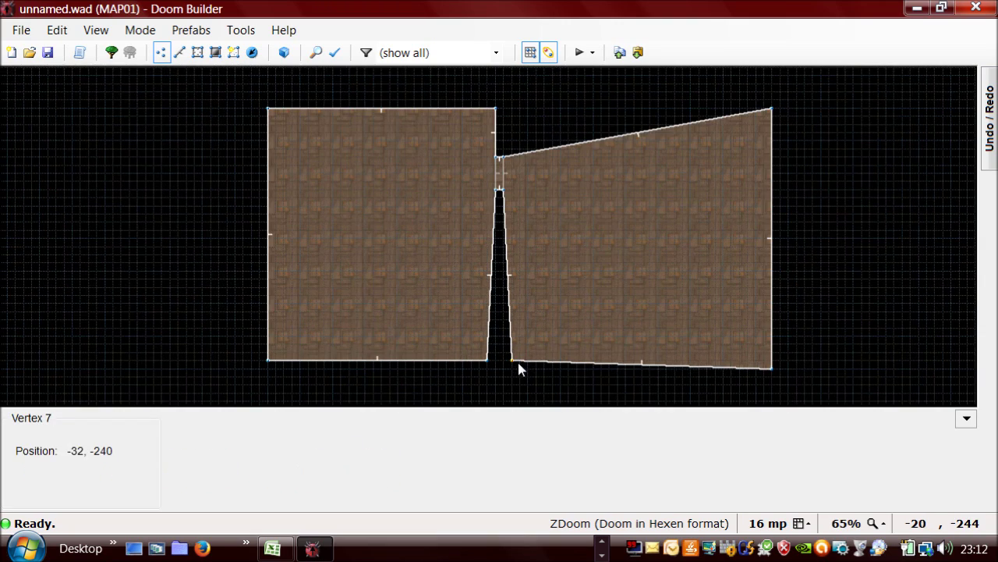
pyautogui.click(198, 52)
pyautogui.press('Insert')
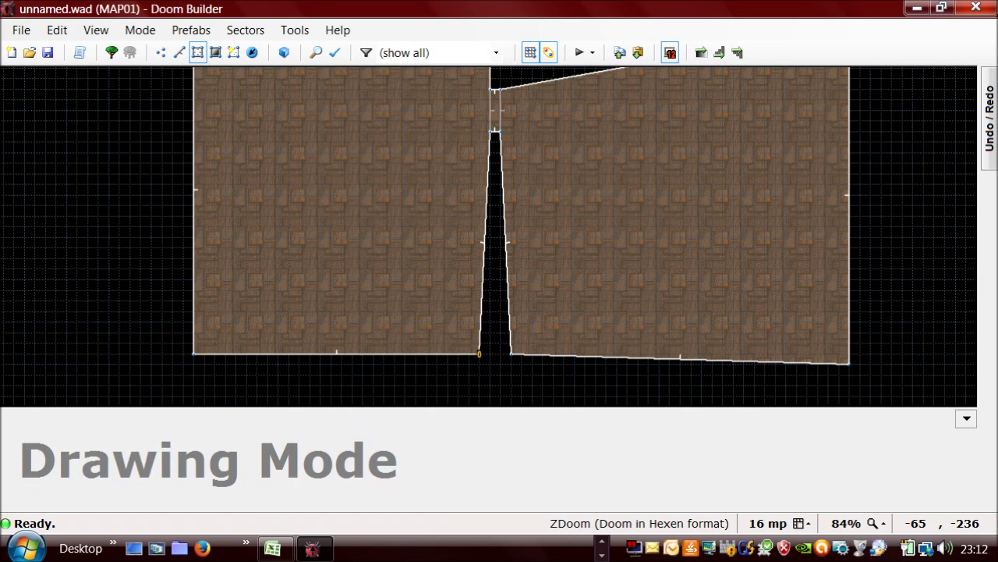
pyautogui.press('Escape')
pyautogui.scroll(2, 496, 357)
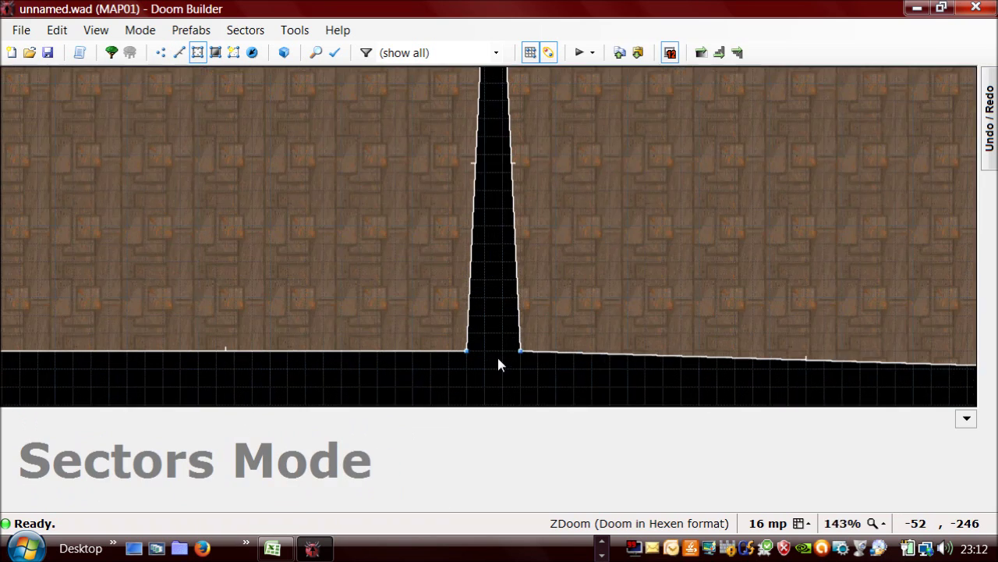
pyautogui.press('Insert')
pyautogui.click(486, 351)
pyautogui.click(502, 351)
pyautogui.click(502, 209)
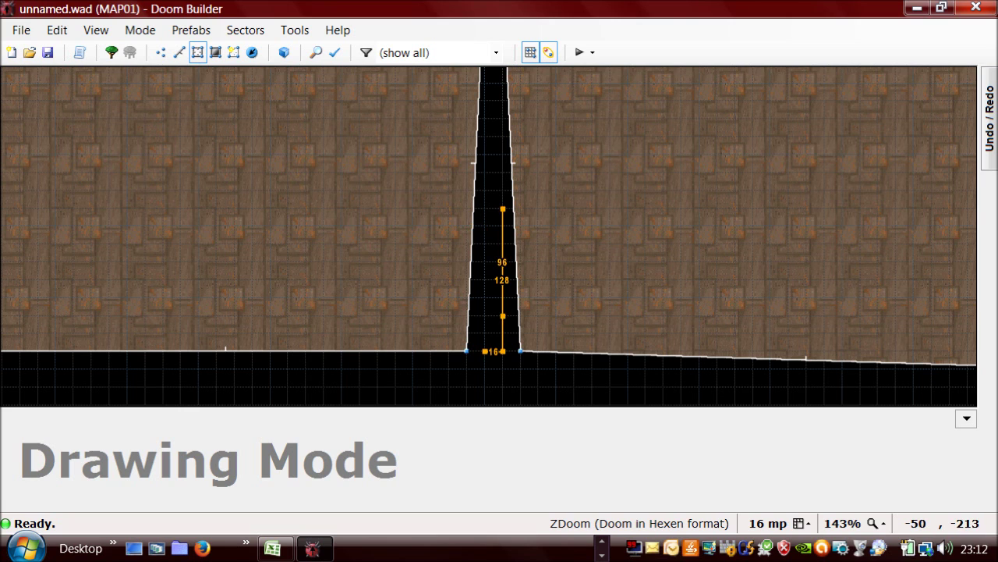
pyautogui.click(485, 351)
# Move and merge the new sector's corner vertices so its side walls are vertical
pyautogui.press('v')
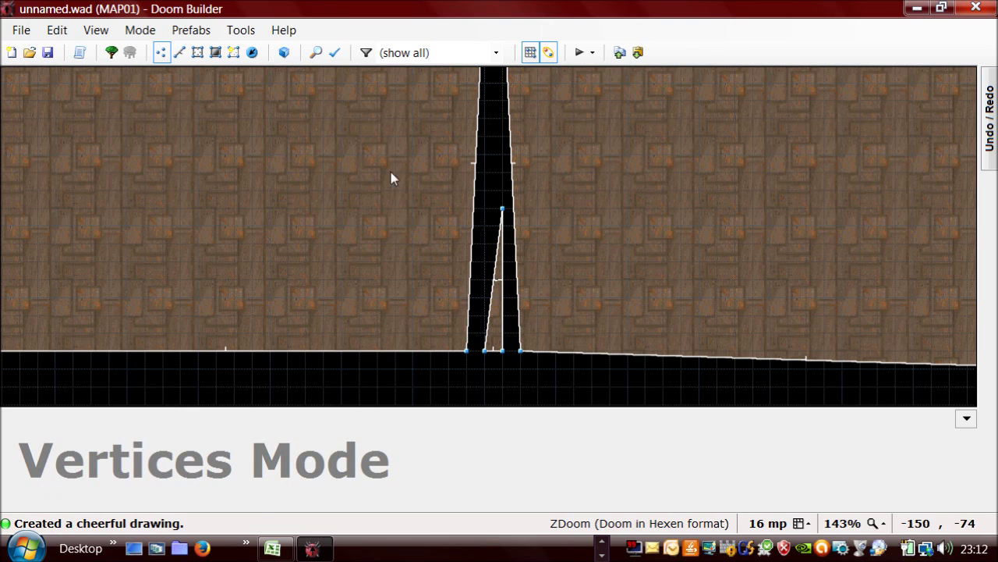
pyautogui.moveTo(490, 290); pyautogui.dragTo(485, 208)
pyautogui.scroll(1, 478, 215)
pyautogui.moveTo(463, 392); pyautogui.dragTo(486, 392)
pyautogui.moveTo(550, 397); pyautogui.dragTo(527, 397)
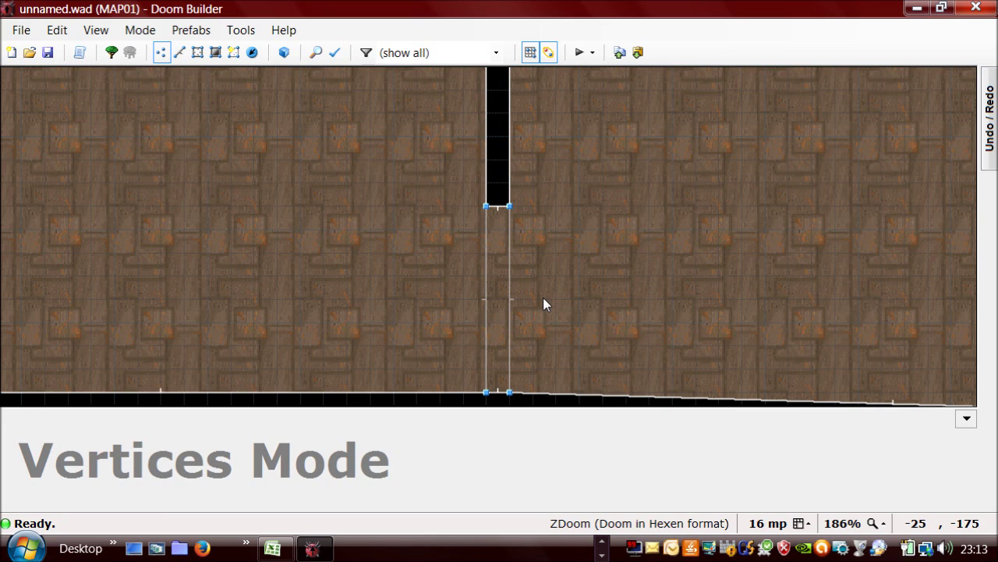
# Flip the left linedef of the narrow 16-unit door sector, then reframe both rooms
pyautogui.press('Up')
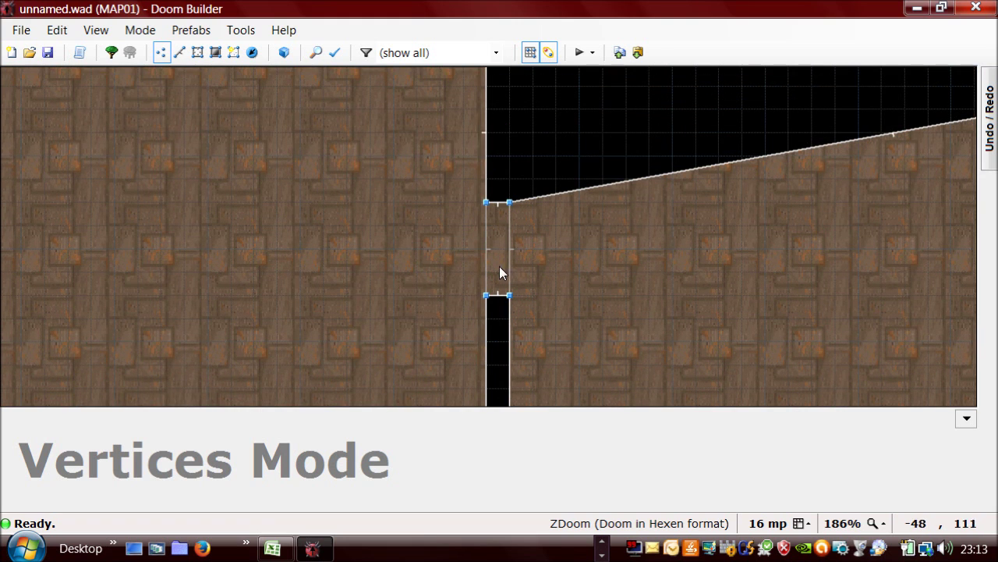
pyautogui.press('l')
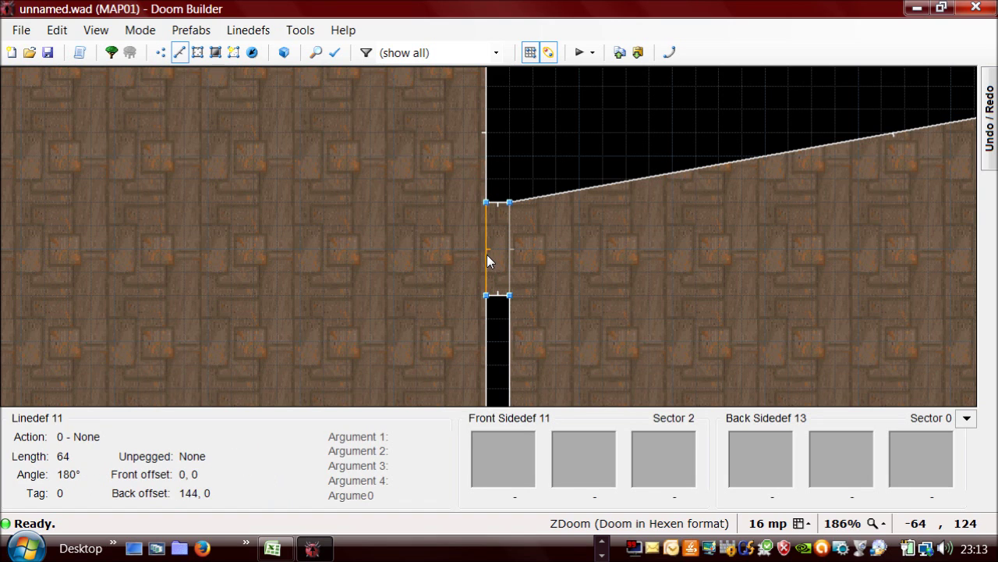
pyautogui.click(492, 263)
pyautogui.press('f')
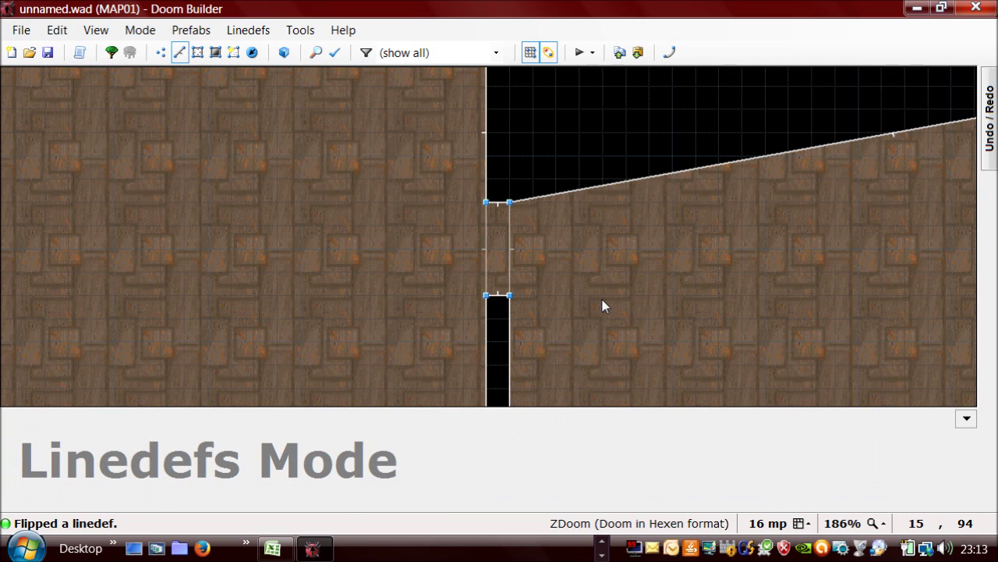
pyautogui.scroll(-2, 603, 300)
pyautogui.press('Down')
pyautogui.scroll(-1, 603, 301)
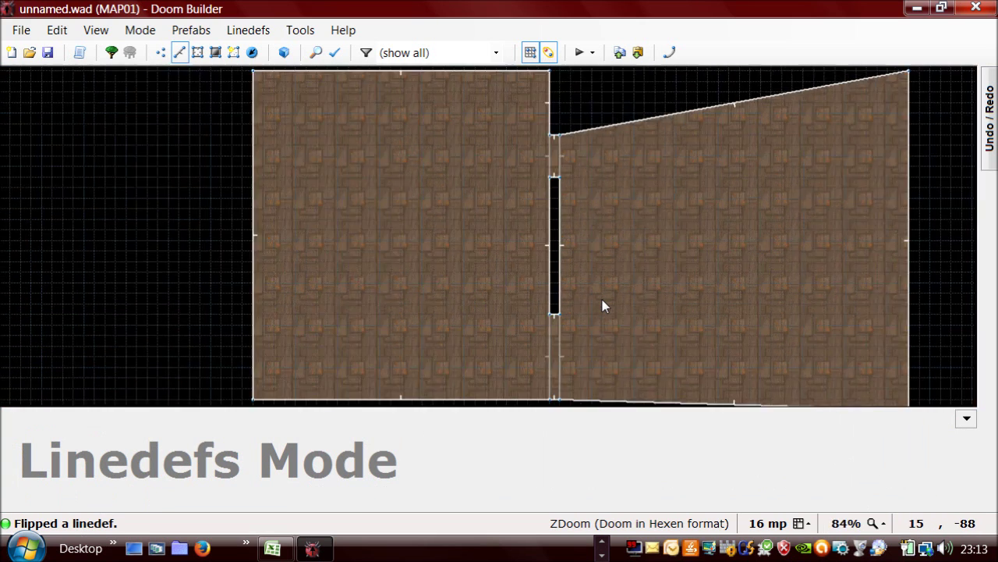
pyautogui.press('Down')
pyautogui.press('Up')
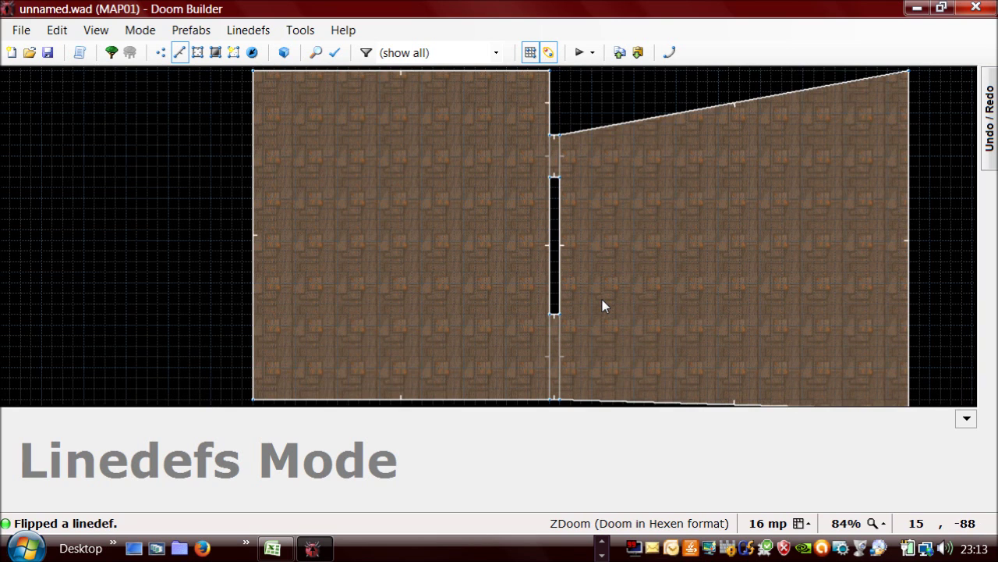
# Select both narrow doorway sectors and give them ceiling height 0 with a FLAT20 ceiling
pyautogui.click(197, 53)
pyautogui.click(555, 152)
pyautogui.click(554, 364)
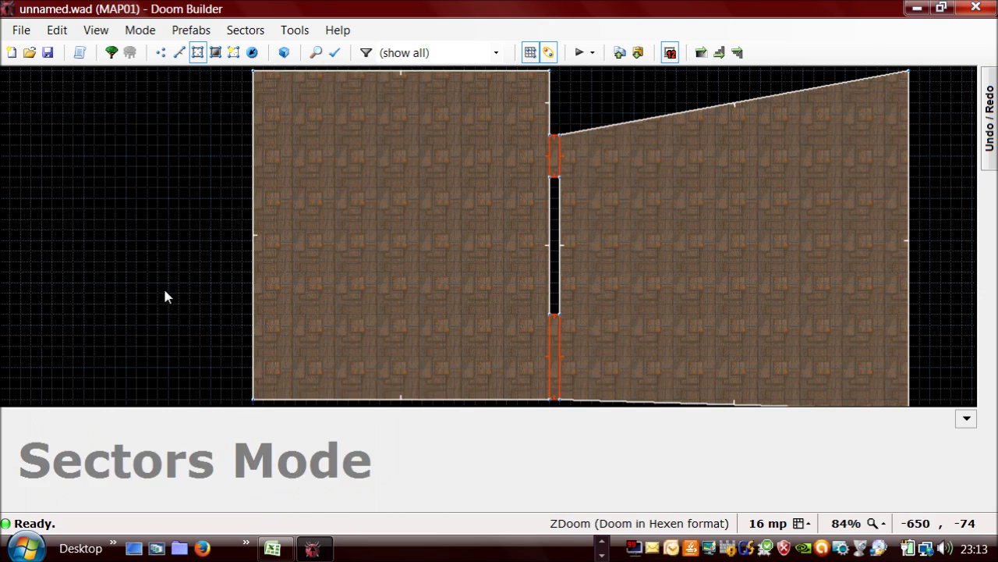
pyautogui.rightClick(555, 150)
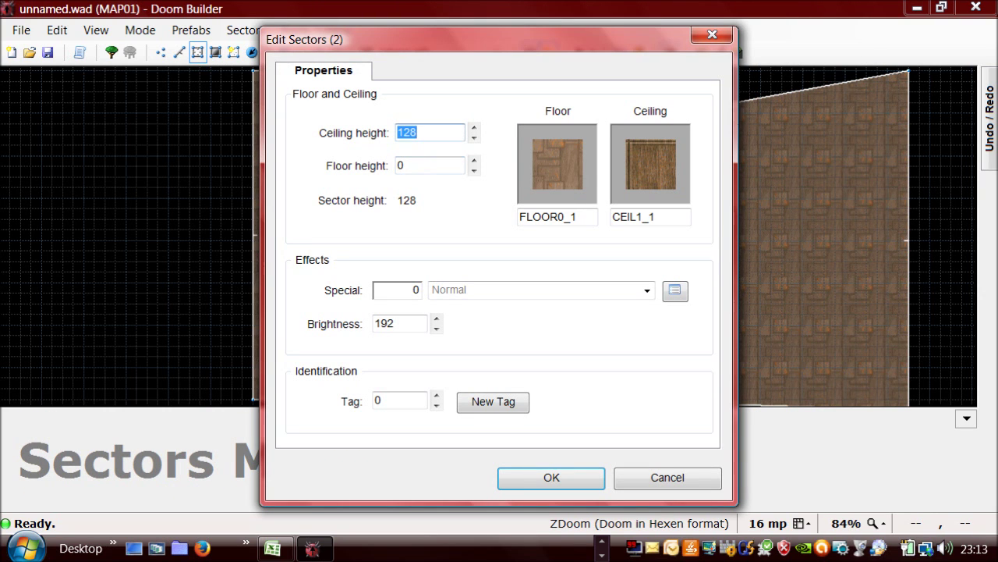
pyautogui.write('0')
pyautogui.click(663, 170)
pyautogui.moveTo(980, 83); pyautogui.dragTo(975, 183)
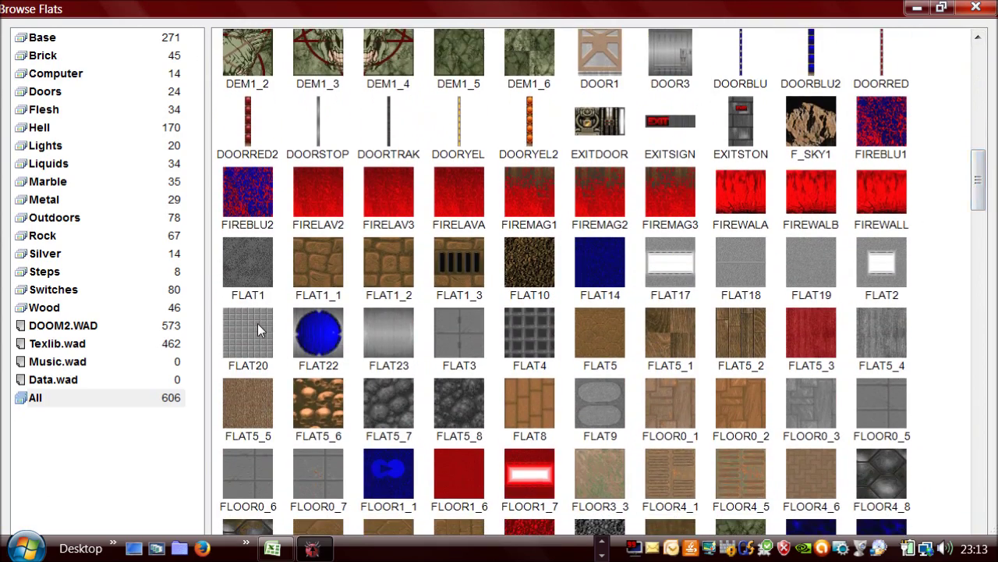
pyautogui.doubleClick(258, 323)
# Apply the sector edits, then set SPCDOOR3 as the front upper texture of both small-door linedefs
pyautogui.click(536, 479)
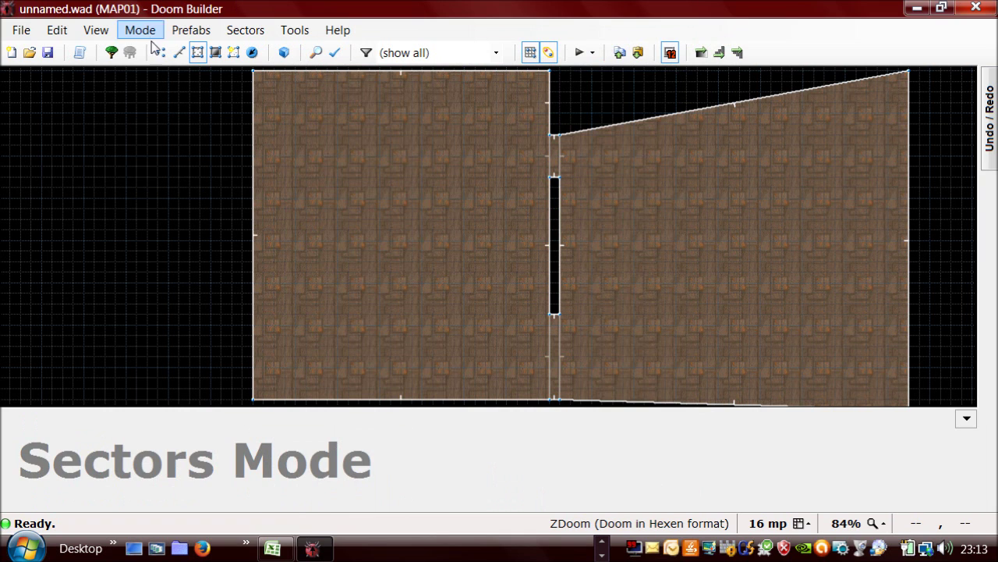
pyautogui.click(180, 52)
pyautogui.click(552, 164)
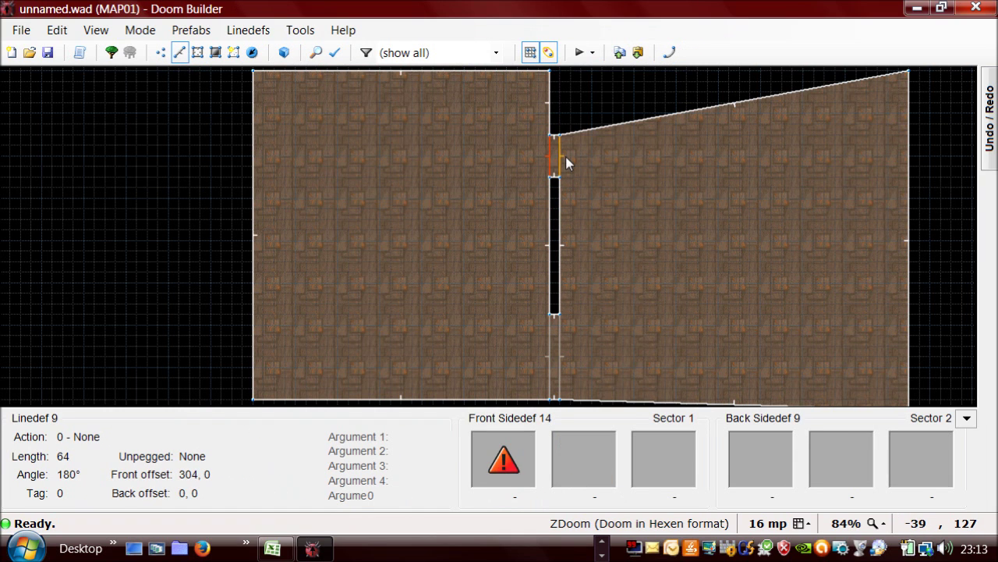
pyautogui.click(560, 162)
pyautogui.rightClick(548, 155)
pyautogui.click(369, 59)
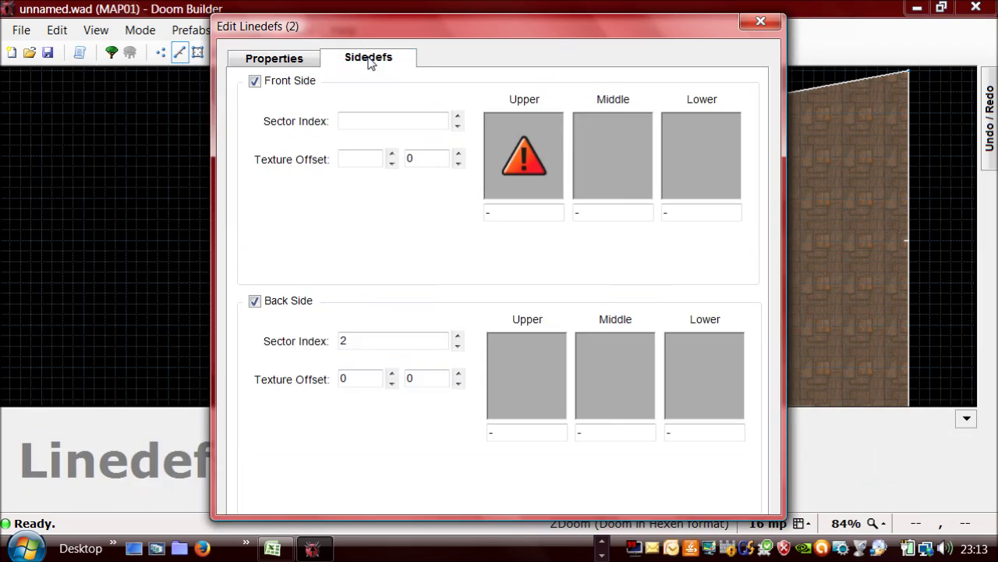
pyautogui.click(531, 158)
pyautogui.moveTo(978, 76); pyautogui.dragTo(997, 409)
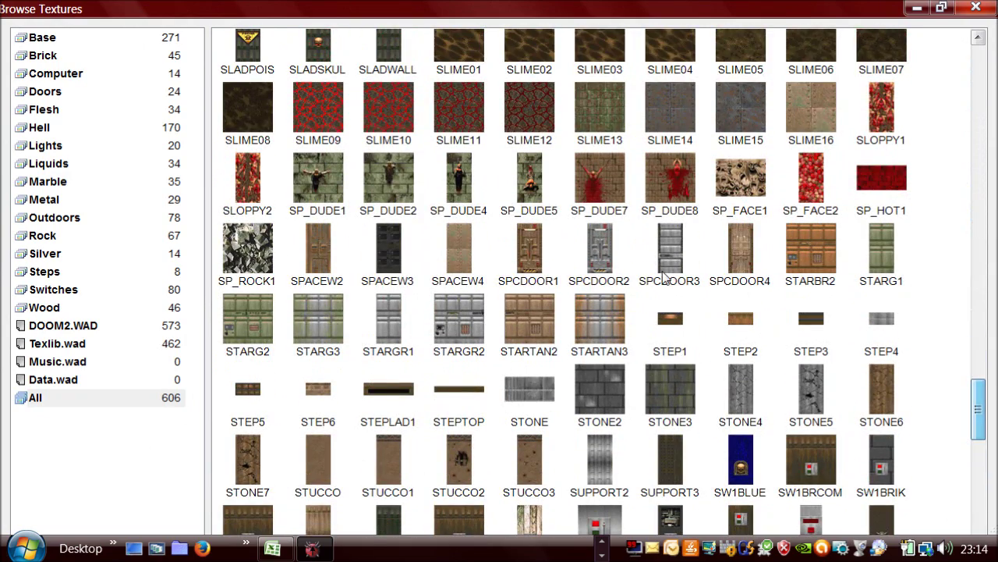
pyautogui.click(665, 276)
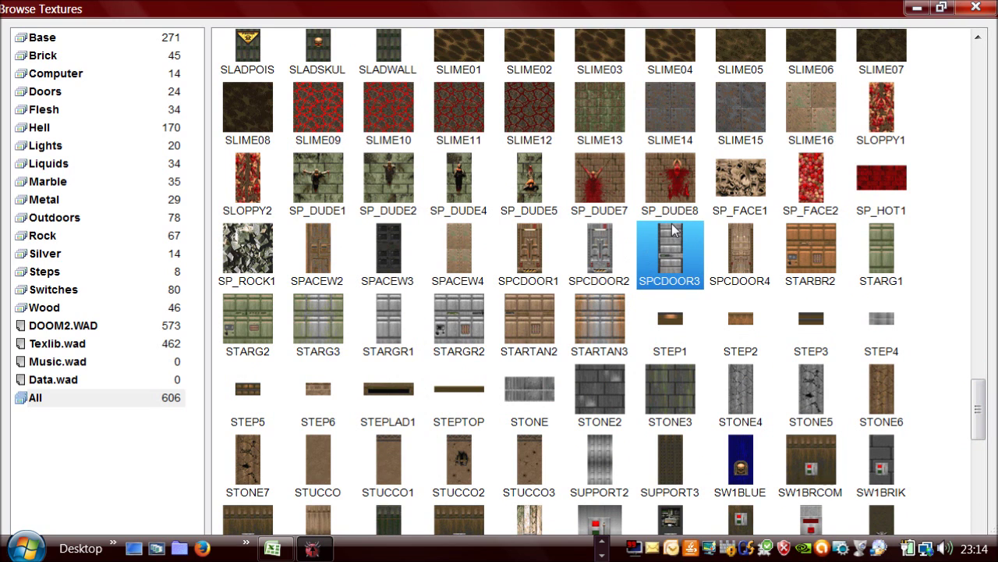
pyautogui.doubleClick(676, 259)
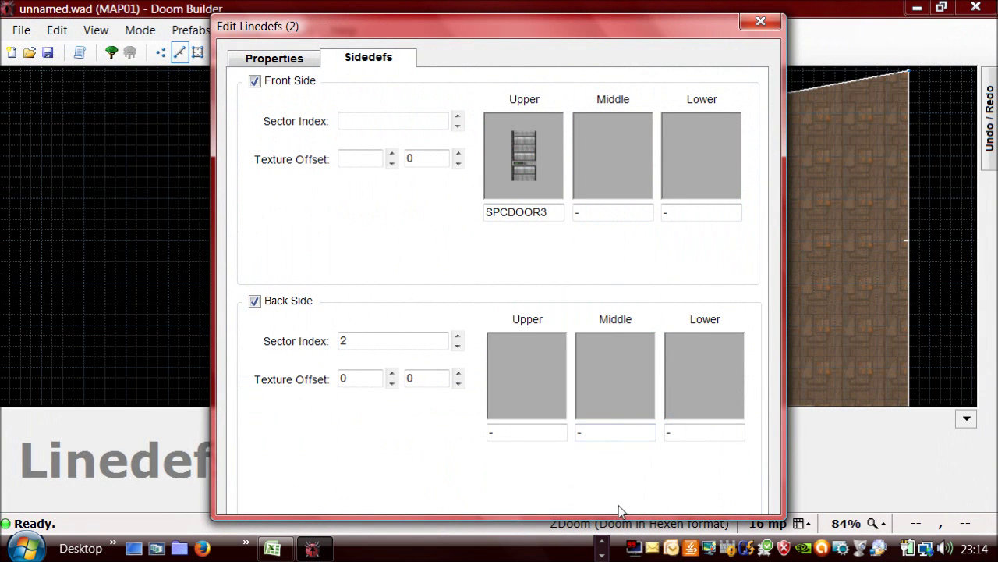
# Make the small door lines a repeatable action 12 Door Raise, speed 16, delay 150, on Player presses Use
pyautogui.click(365, 159)
pyautogui.click(283, 64)
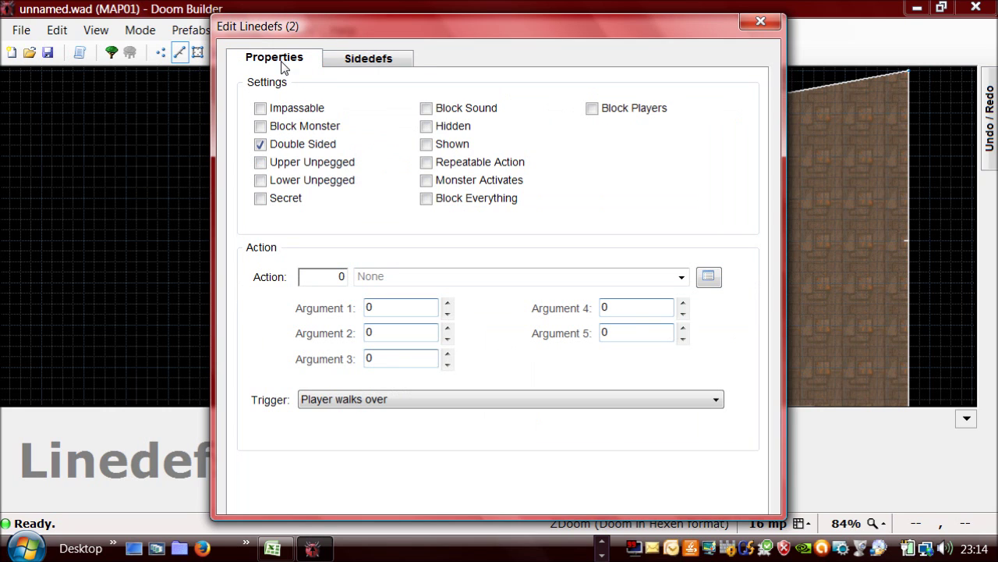
pyautogui.click(427, 163)
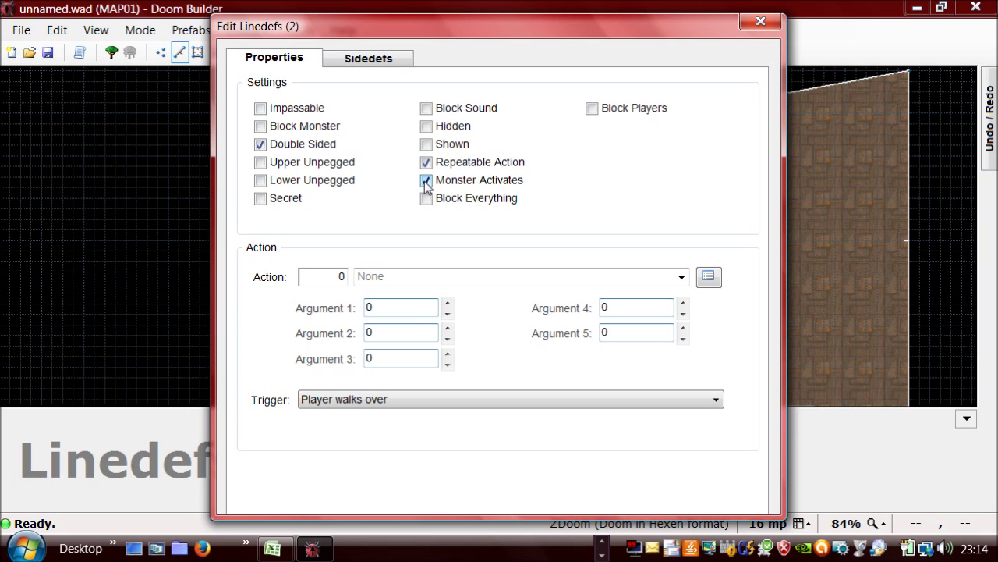
pyautogui.click(328, 276)
pyautogui.write('12')
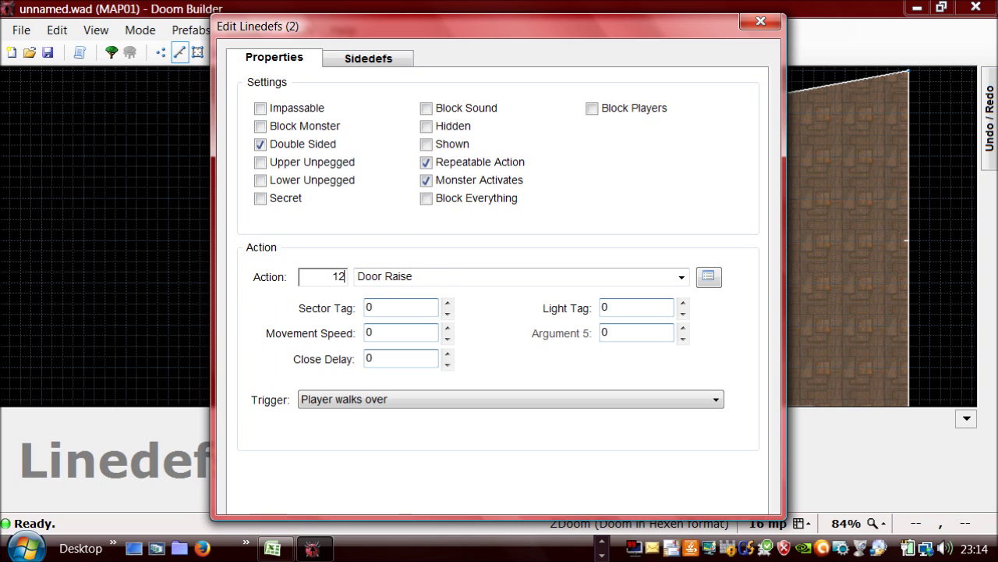
pyautogui.click(371, 332)
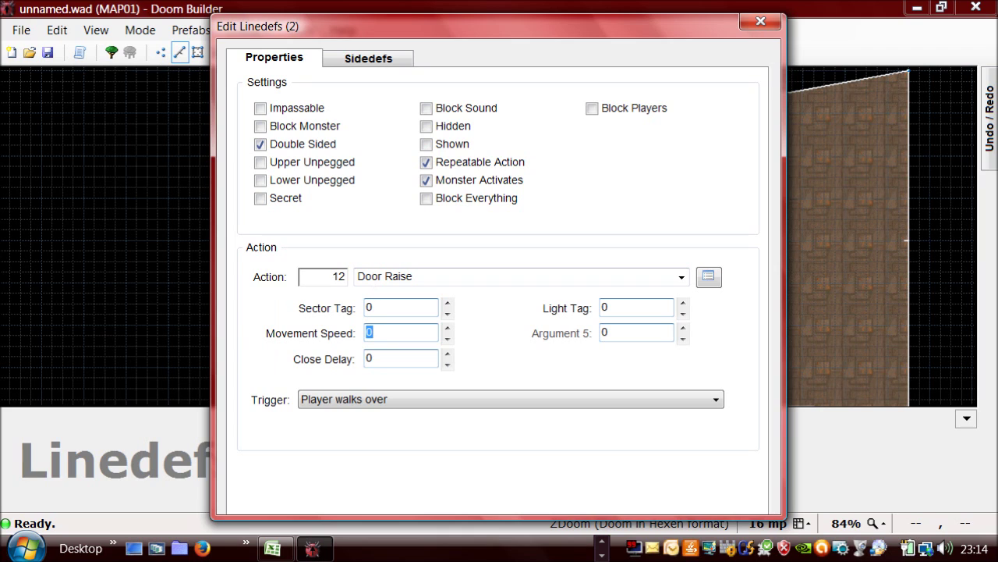
pyautogui.write('16')
pyautogui.press('Tab')
pyautogui.write('150')
pyautogui.click(401, 399)
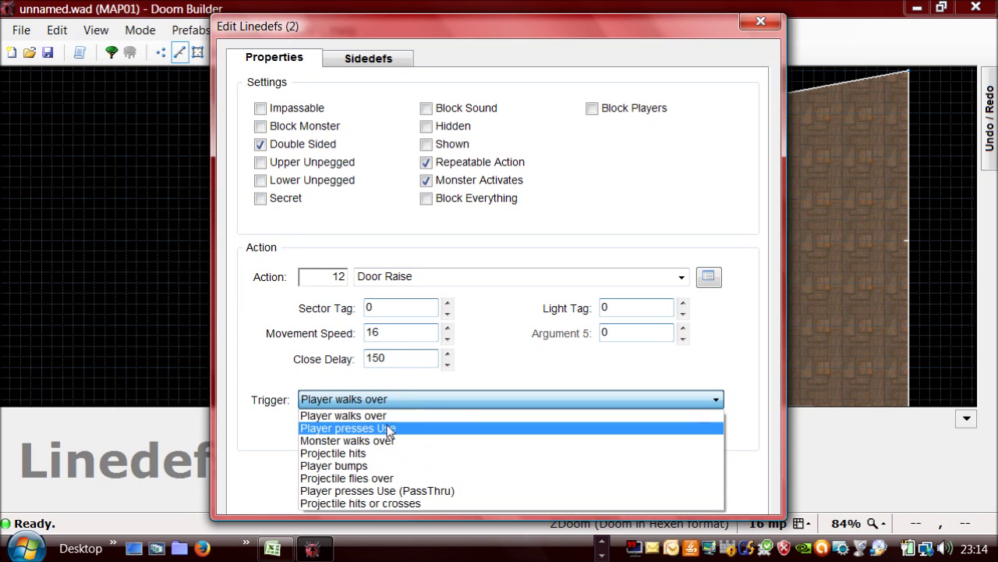
pyautogui.click(393, 428)
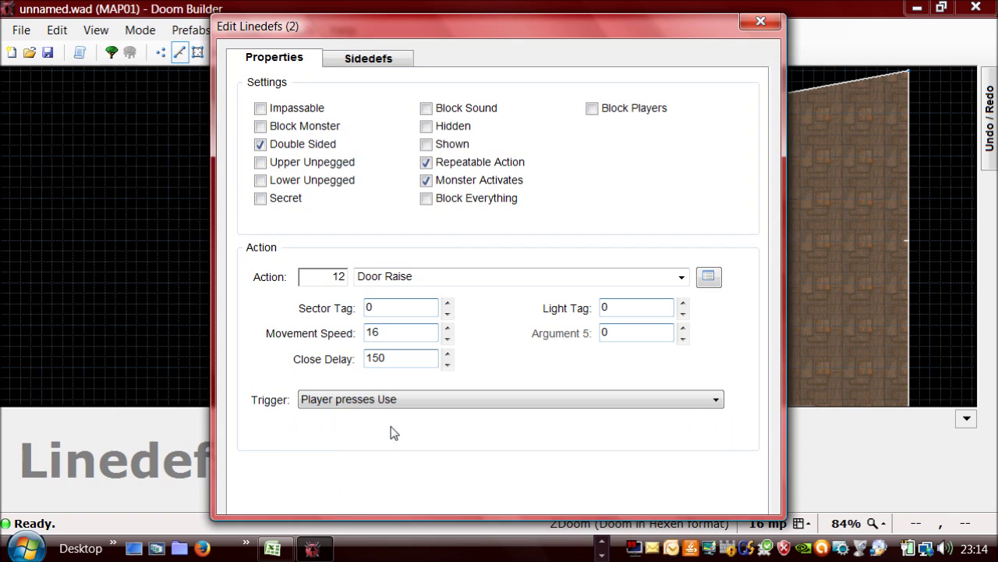
pyautogui.press('Return')
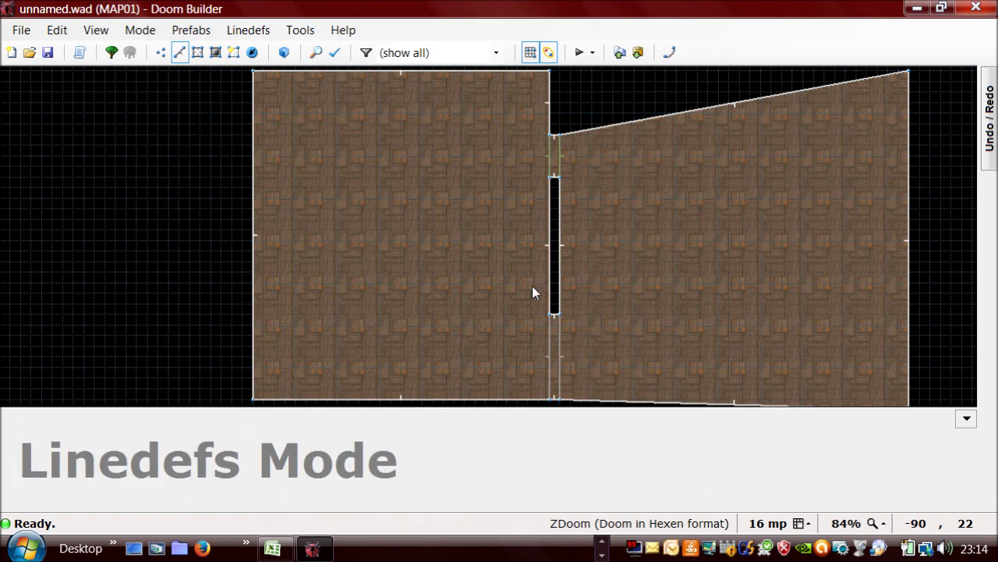
# Select both large-door linedefs and set BIGDOOR2 as their front upper texture
pyautogui.click(550, 344)
pyautogui.click(559, 348)
pyautogui.rightClick(558, 348)
pyautogui.click(369, 59)
pyautogui.click(508, 134)
pyautogui.moveTo(977, 76)
pyautogui.mouseDown()
pyautogui.moveTo(977, 103)
pyautogui.moveTo(977, 81)
pyautogui.mouseUp()
pyautogui.click(456, 227)
pyautogui.doubleClick(453, 226)
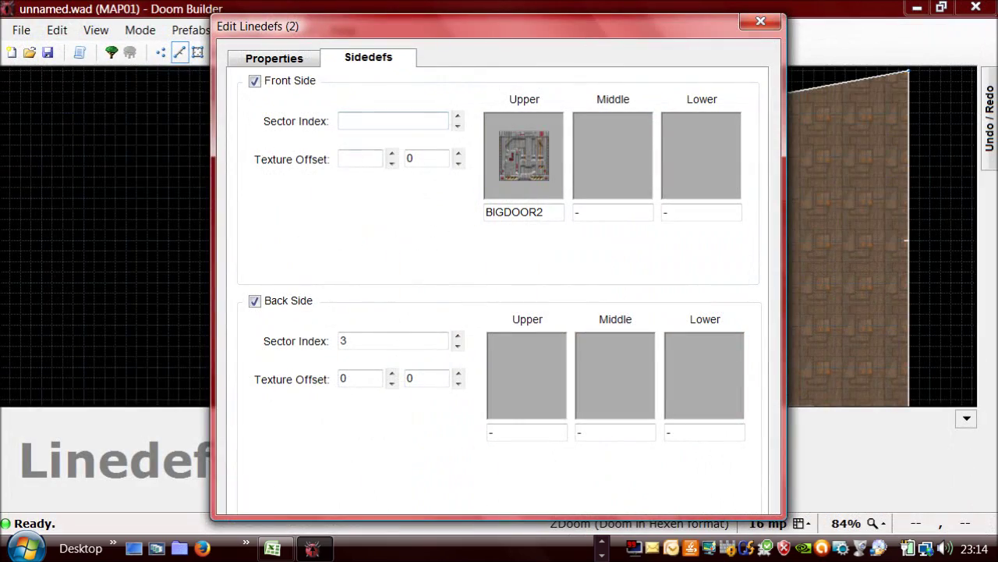
# Make them a repeatable, monster-activated action 12 Door Raise, speed 128, delay 150, on Use
pyautogui.click(275, 58)
pyautogui.click(426, 163)
pyautogui.click(426, 180)
pyautogui.click(328, 277)
pyautogui.write('12')
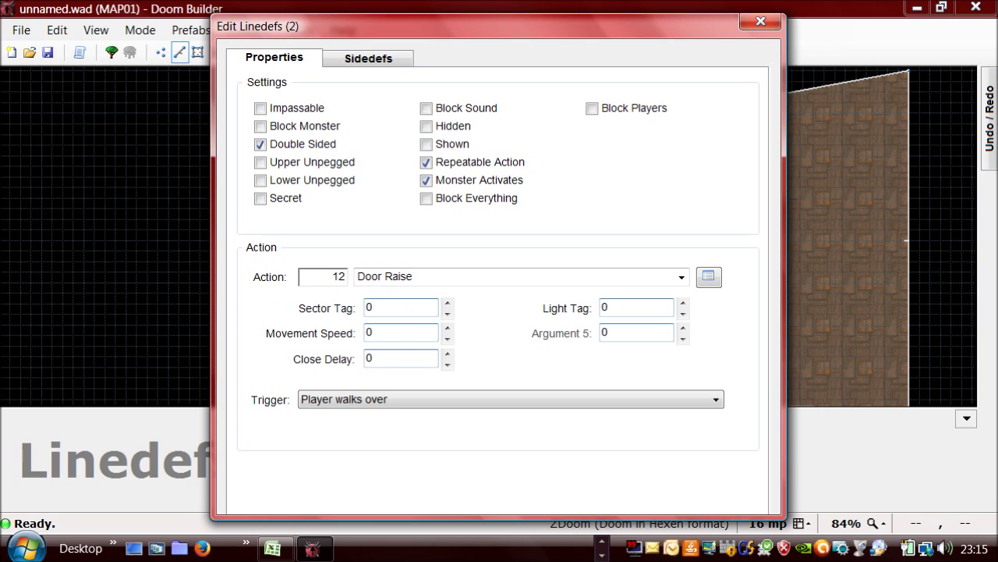
pyautogui.click(401, 334)
pyautogui.write('128')
pyautogui.press('Tab')
pyautogui.write('150')
pyautogui.click(392, 400)
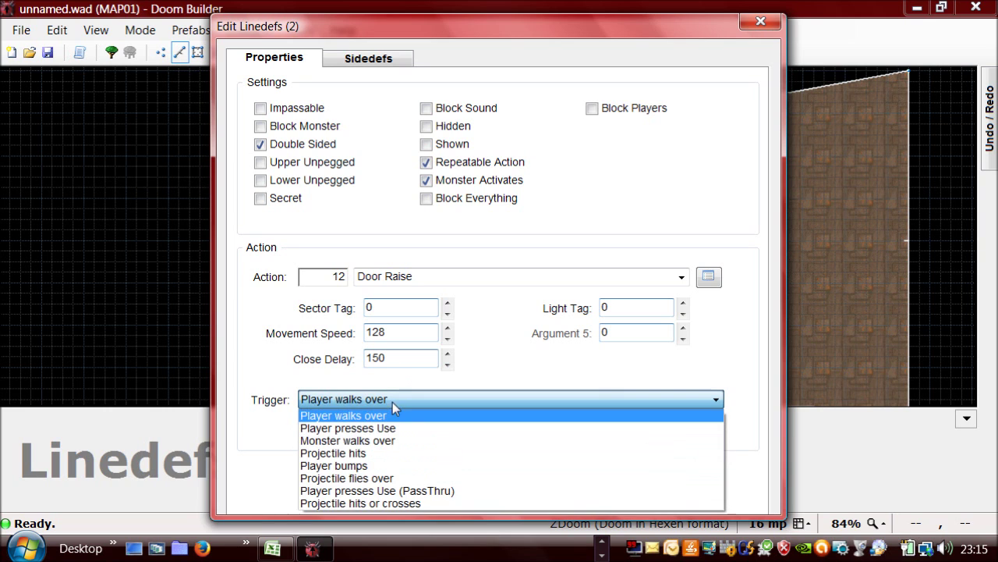
pyautogui.click(382, 429)
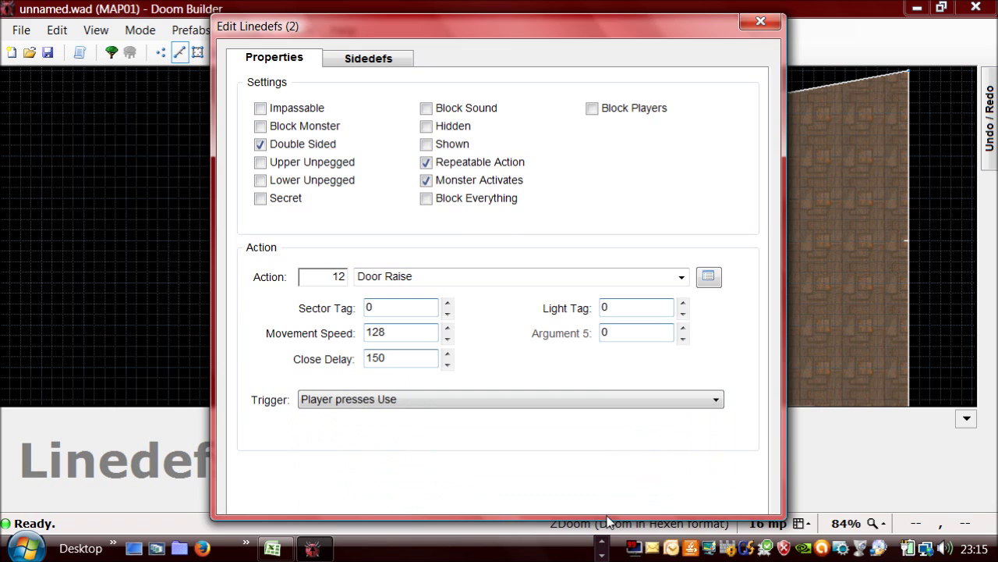
pyautogui.press('Return')
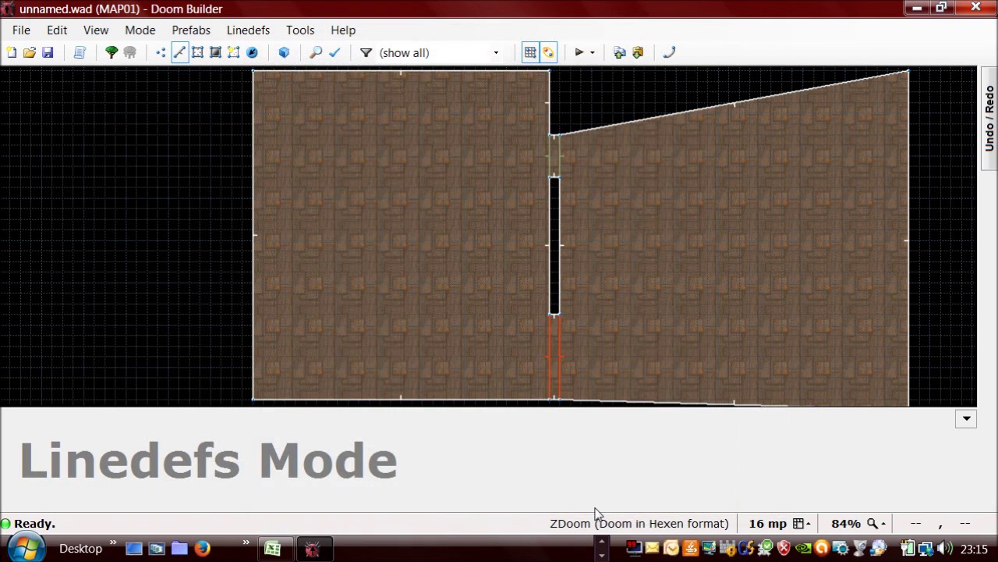
# Set the four door-track linedefs to Lower Unpegged with DOORTRAK as their front middle texture
pyautogui.rightClick(556, 406)
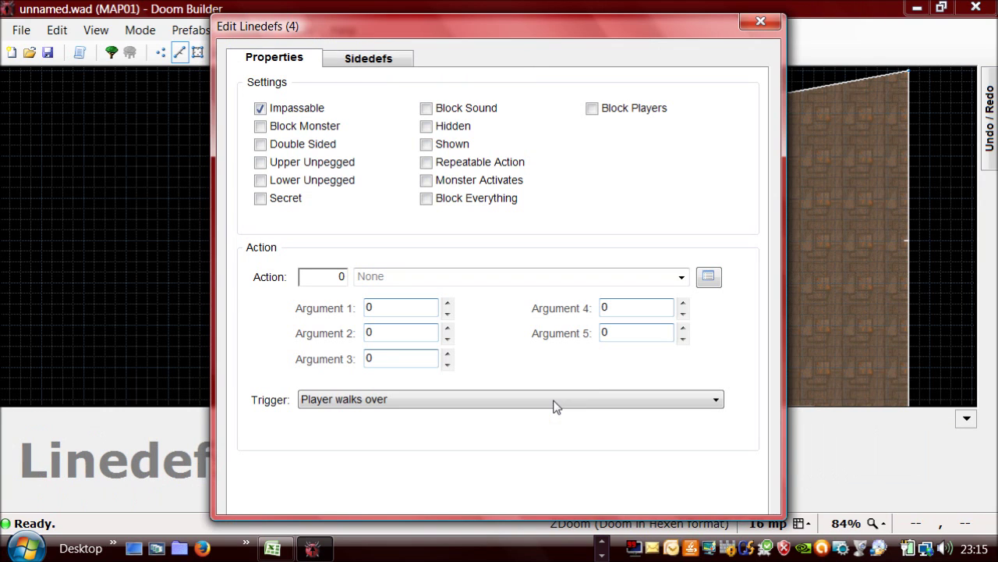
pyautogui.click(259, 181)
pyautogui.click(370, 65)
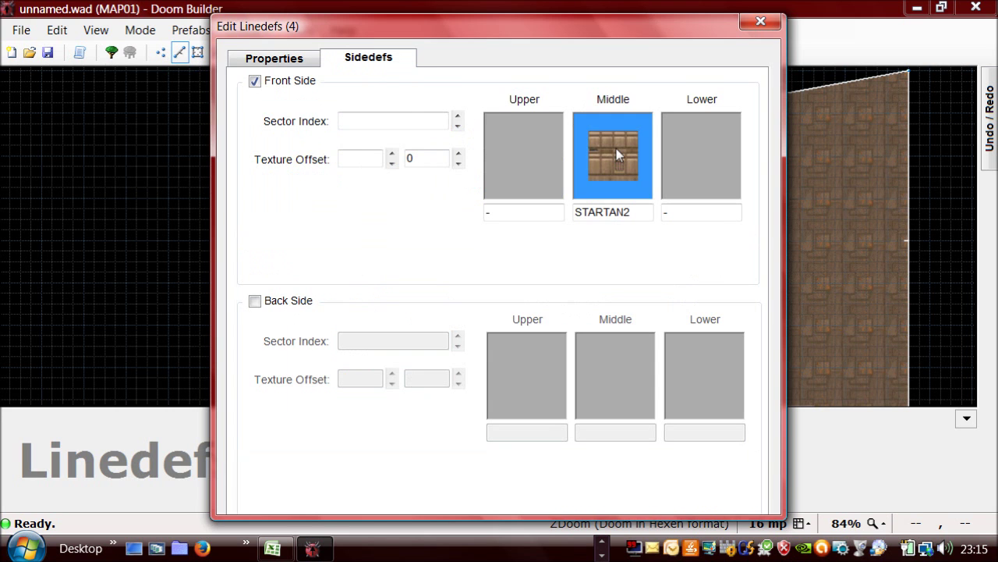
pyautogui.click(616, 148)
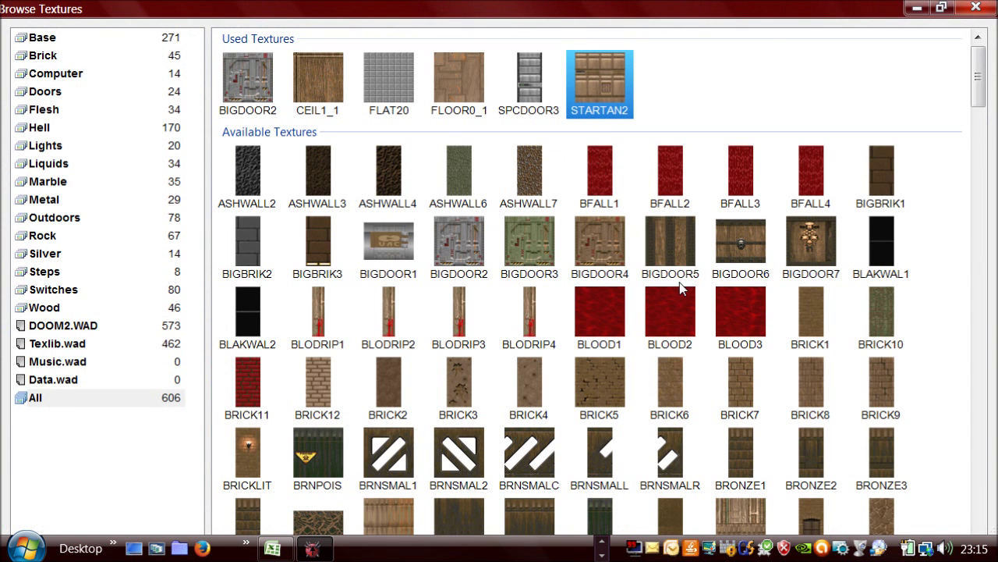
pyautogui.moveTo(978, 59); pyautogui.dragTo(979, 147)
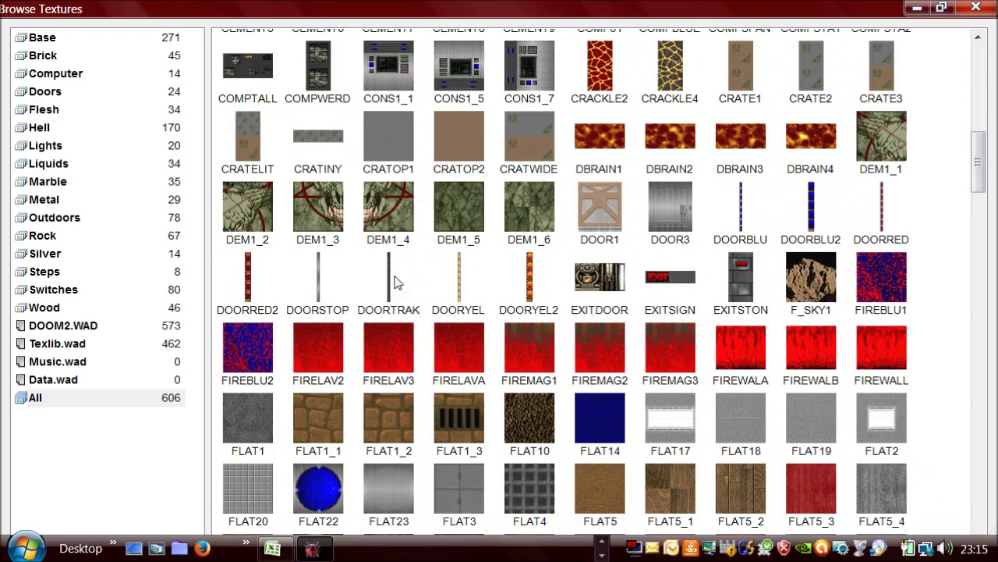
pyautogui.click(395, 276)
pyautogui.doubleClick(401, 275)
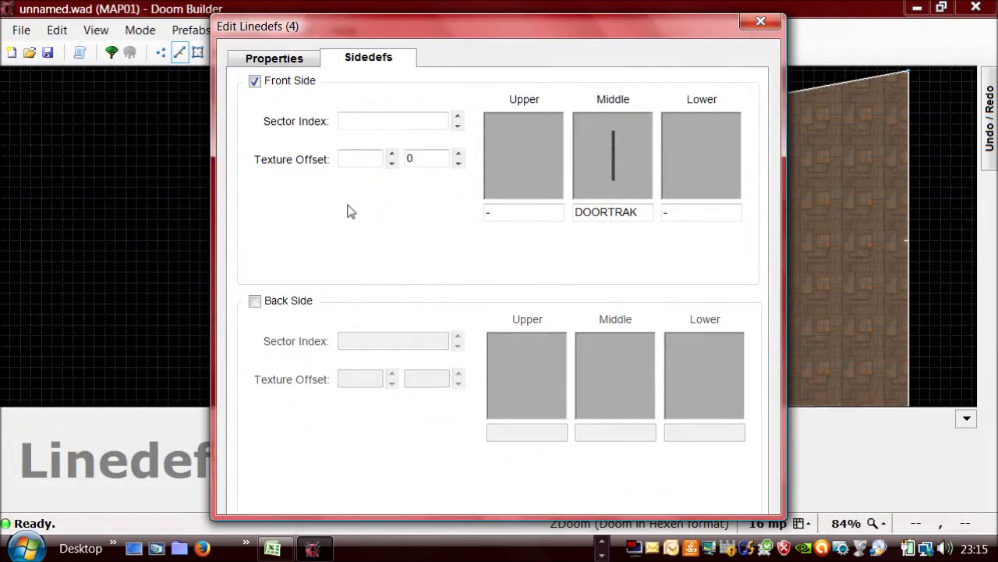
pyautogui.click(359, 158)
pyautogui.click(269, 58)
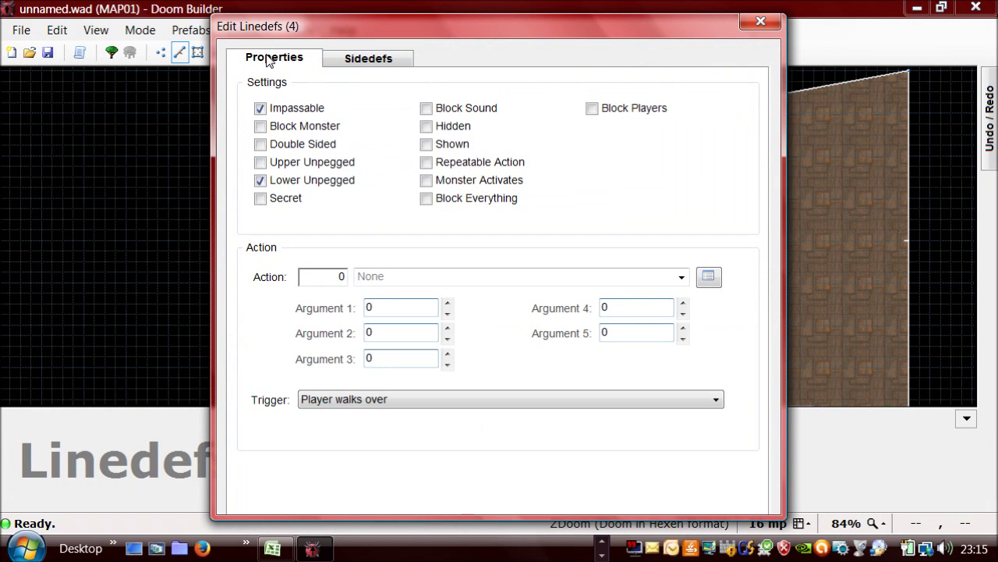
pyautogui.press('Return')
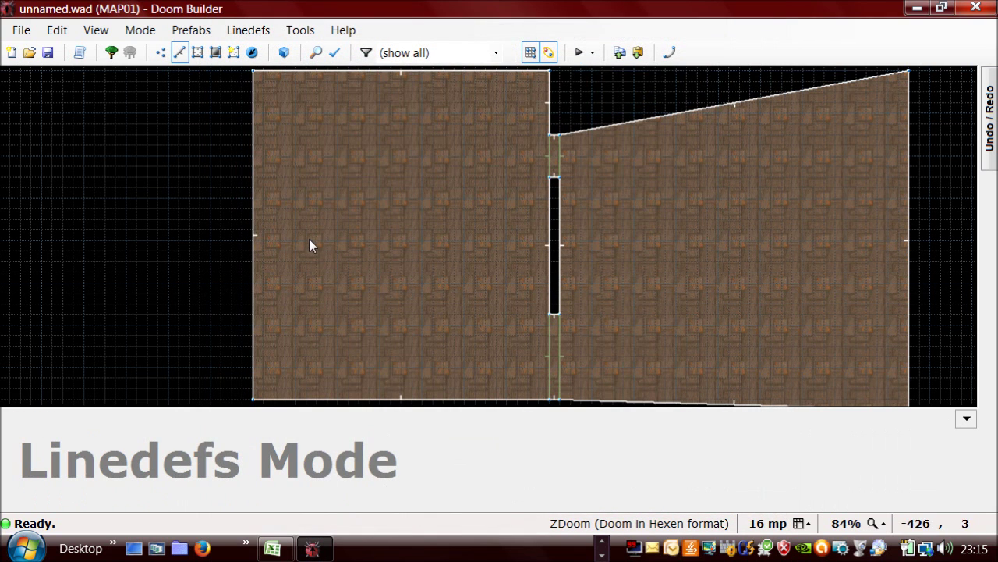
# Place a Player 1 start thing, facing 270 degrees, in the left room
pyautogui.click(252, 52)
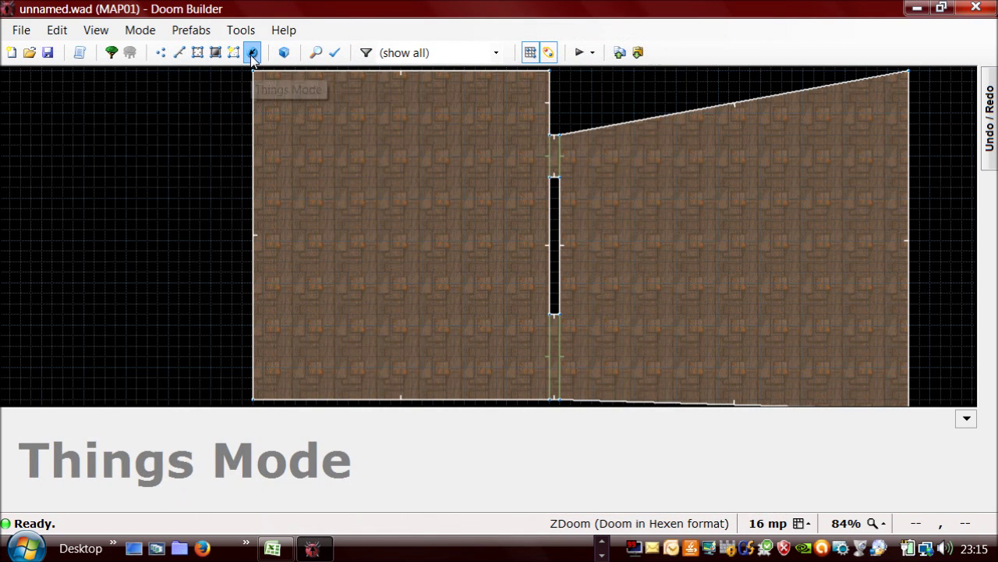
pyautogui.rightClick(297, 211)
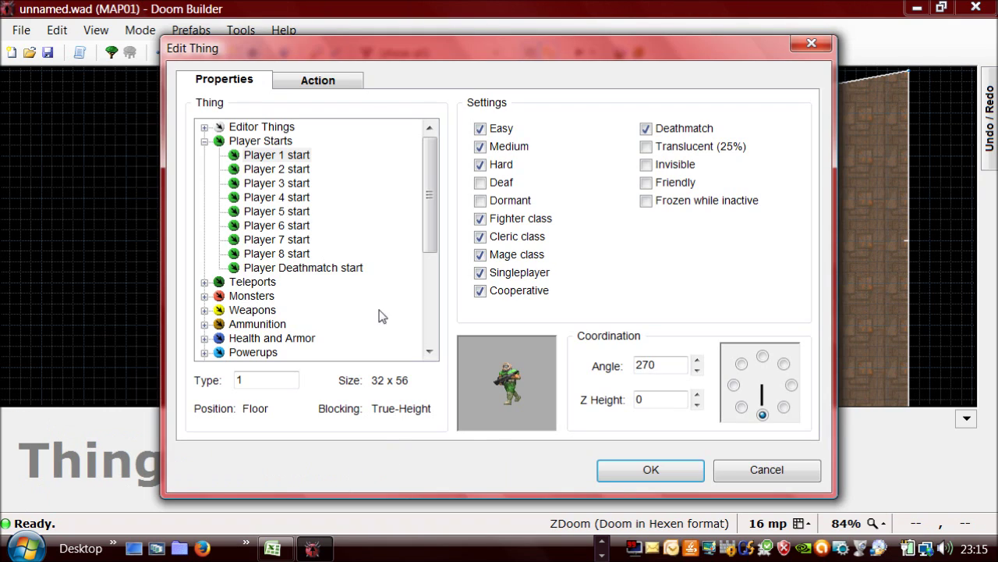
pyautogui.click(651, 470)
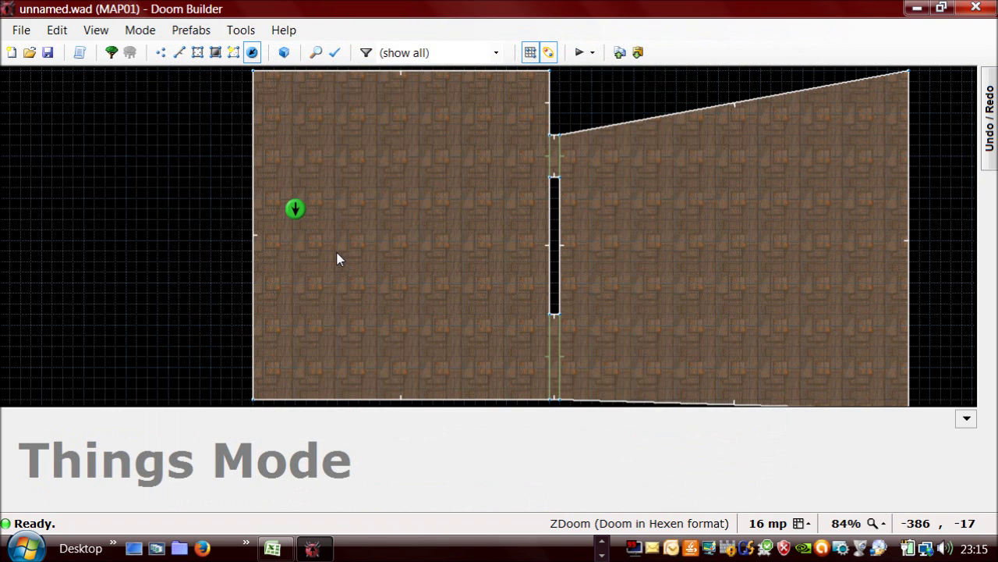
# Launch the map in ZDoom with F9 and walk up to the small grey door
pyautogui.press('F9')
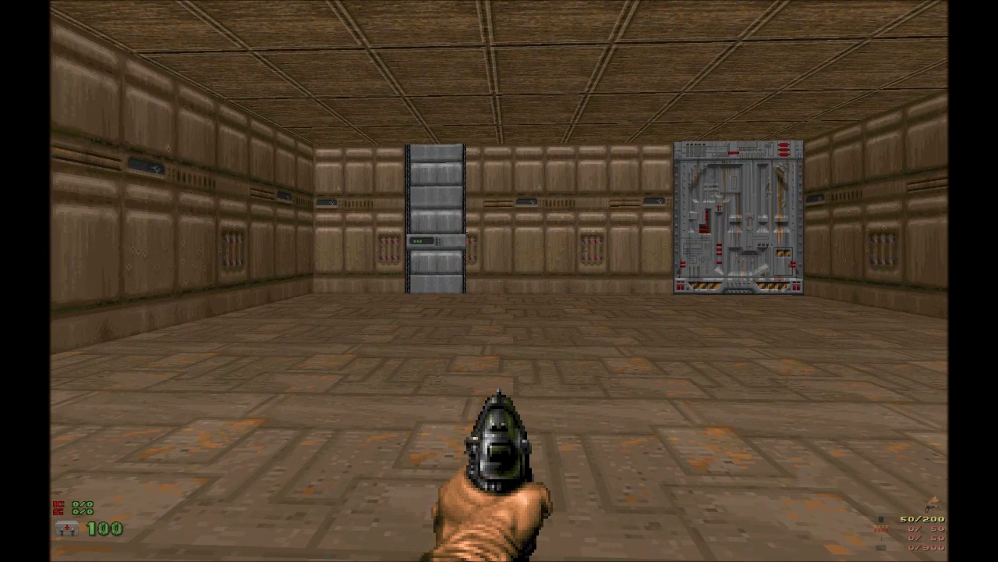
pyautogui.press('Up')
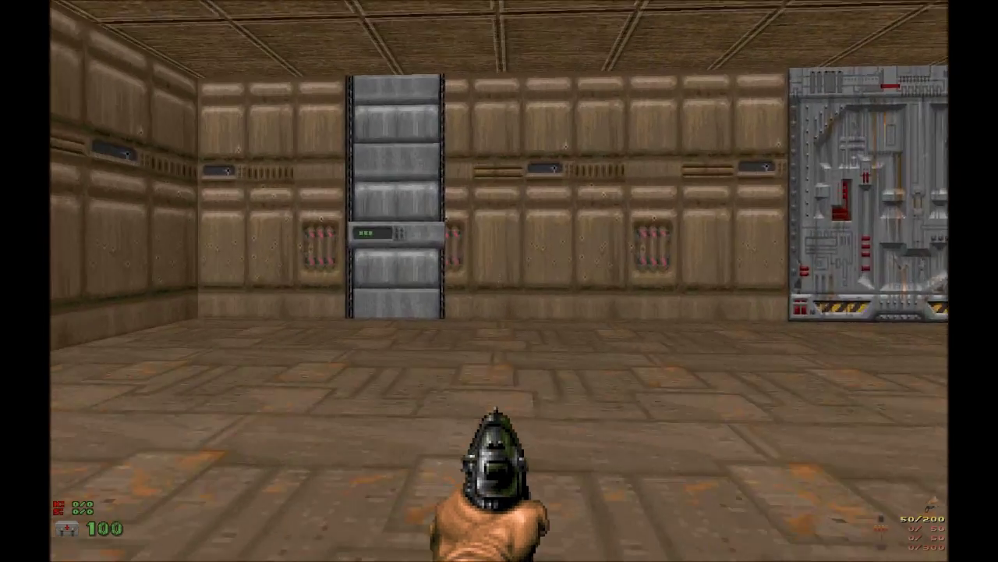
pyautogui.press('Left')
pyautogui.press('Up')
pyautogui.press('Left')
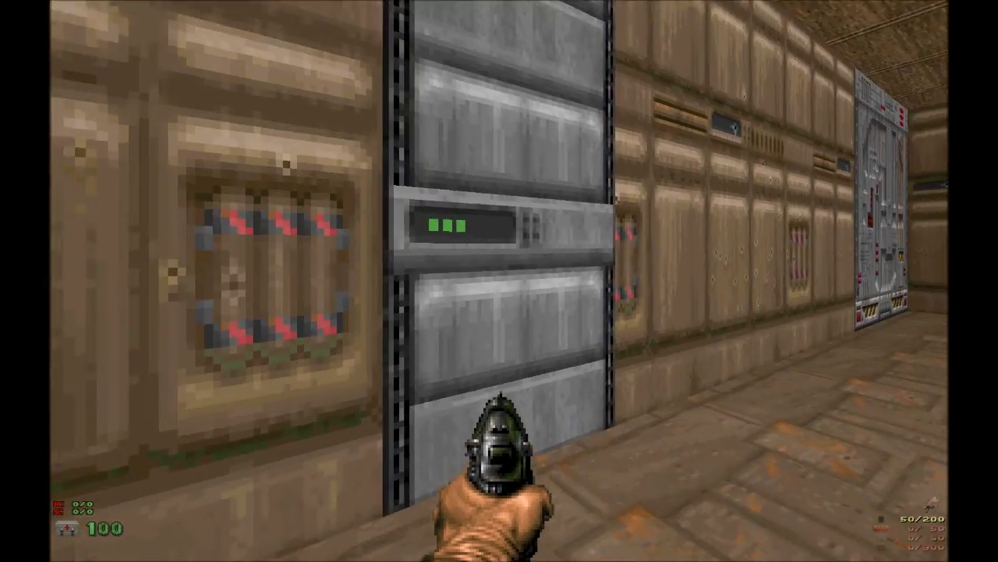
# Open the small grey door, pass through the doorway, and turn back as it closes
pyautogui.press('space')
pyautogui.press('Up')
pyautogui.press('Left')
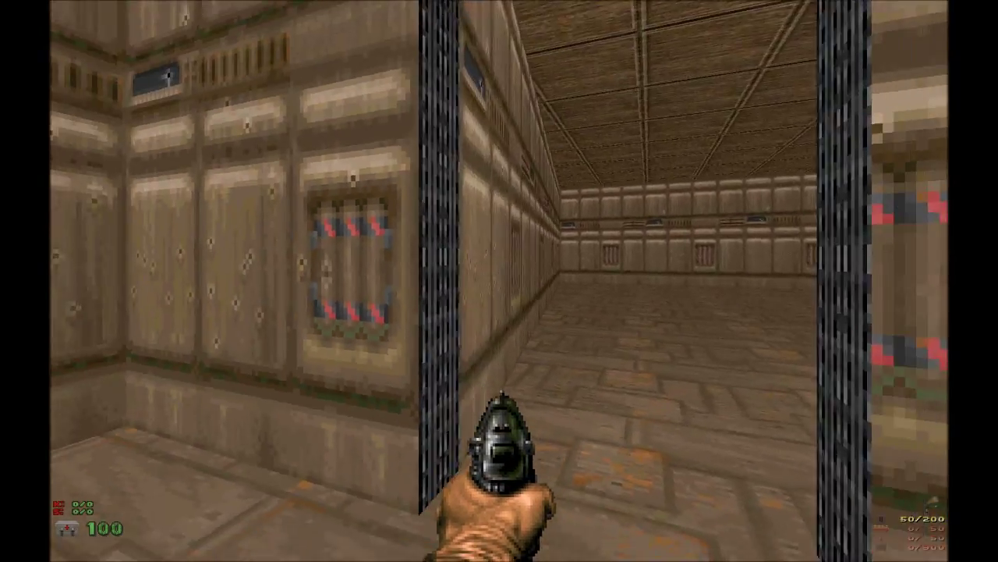
pyautogui.press('Right')
pyautogui.press('Up')
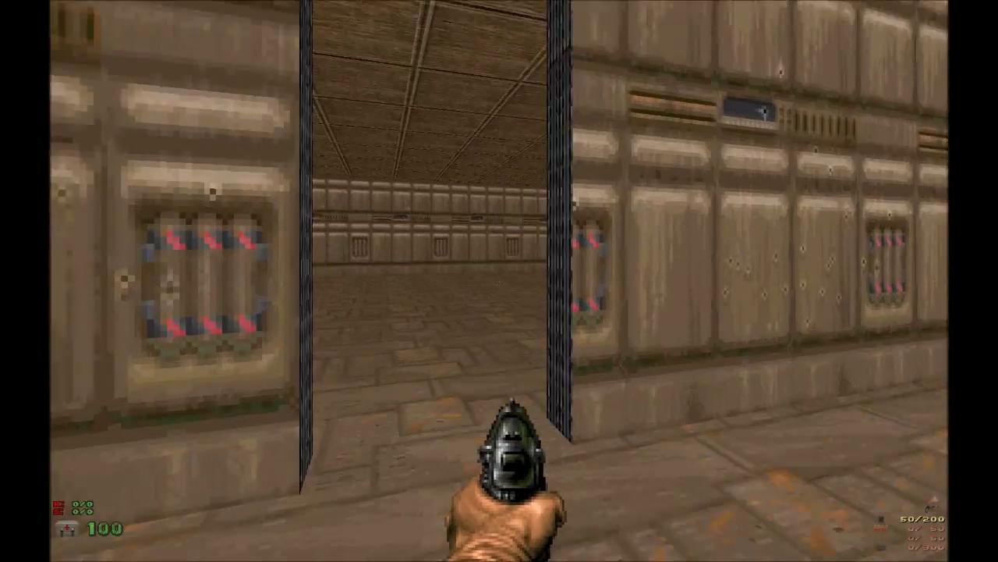
pyautogui.press('Left')
pyautogui.press('Down')
pyautogui.press('Left')
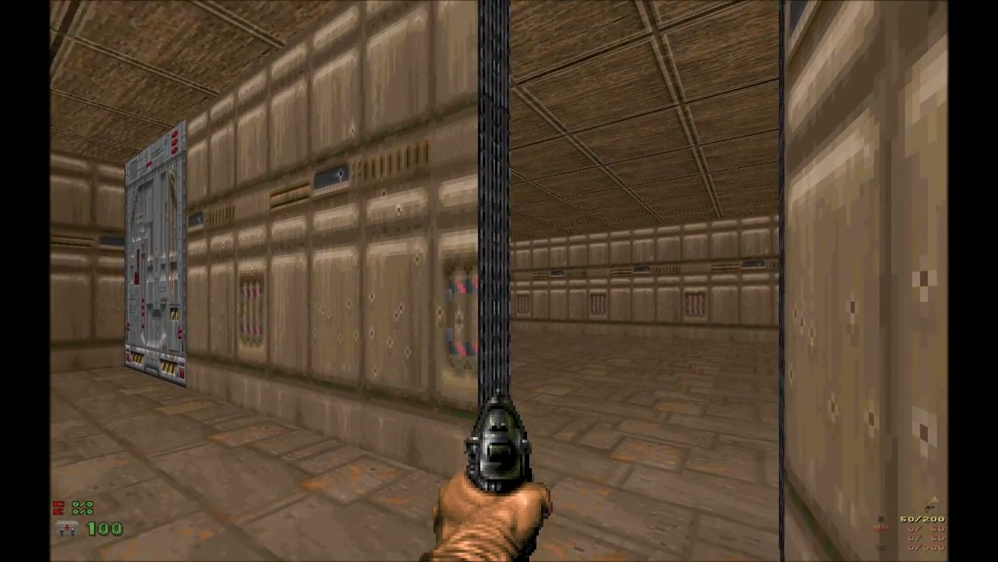
pyautogui.press('Right')
pyautogui.press('Up')
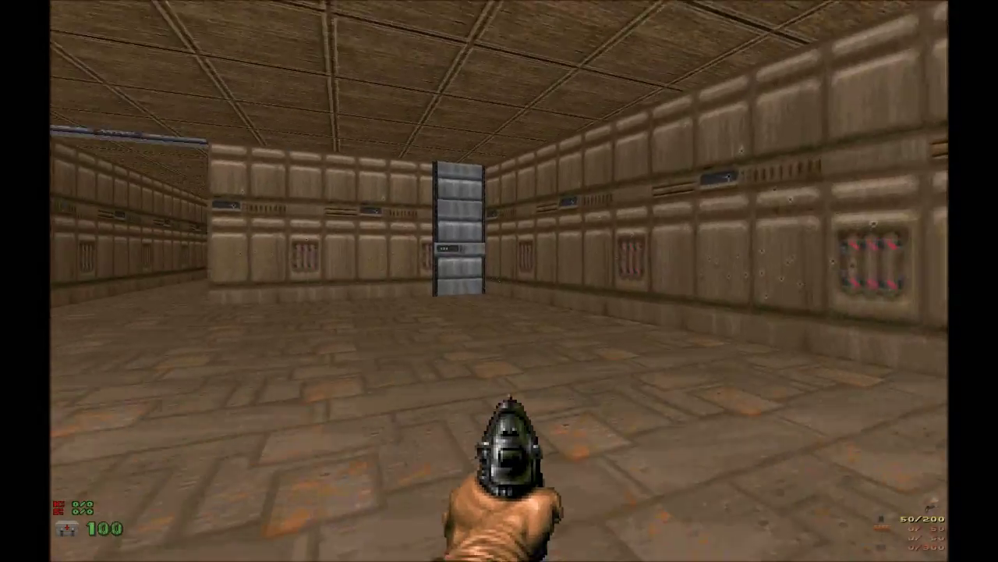
# Walk back until the closed small grey door and large panelled door are both in view
pyautogui.press('Up')
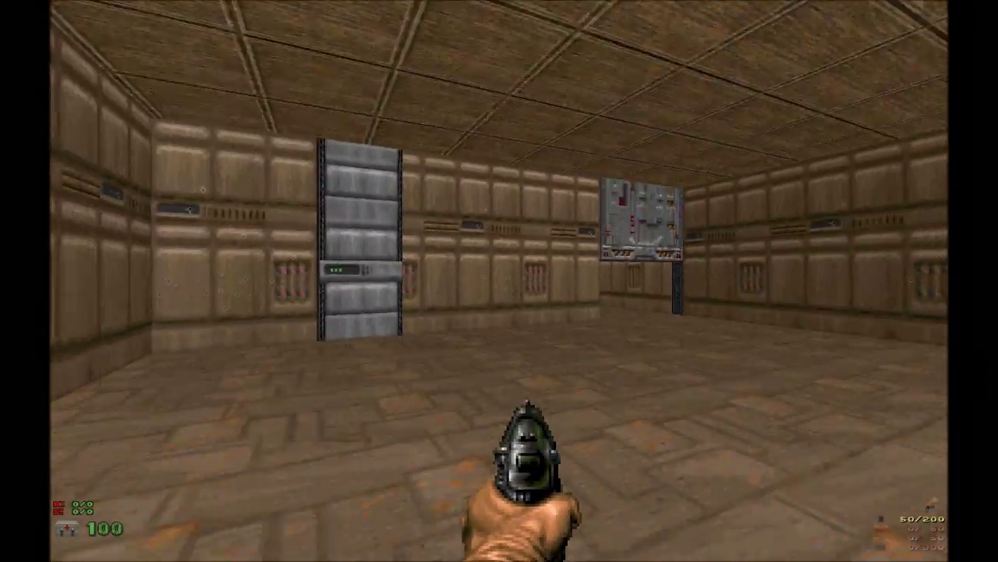
pyautogui.press('Up')
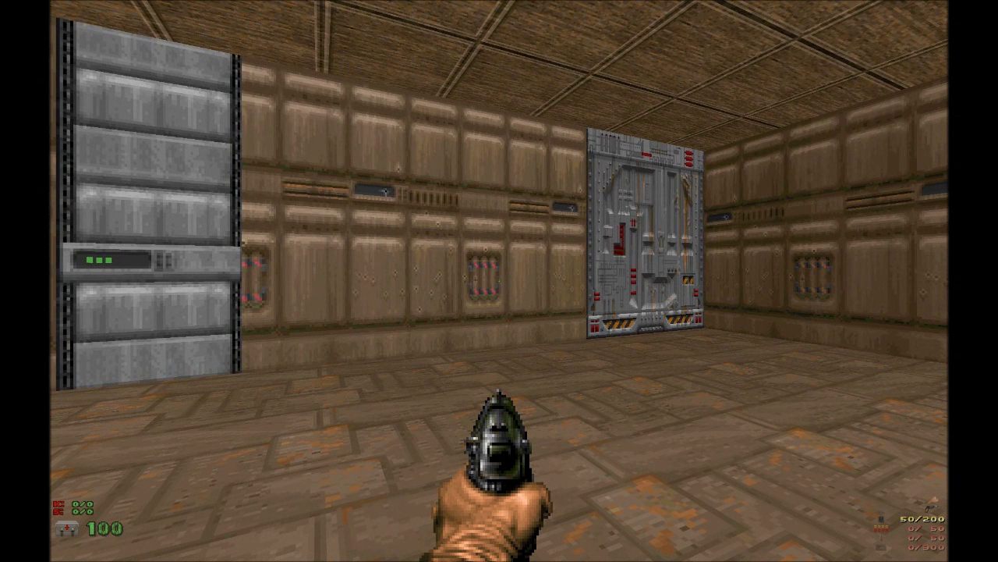